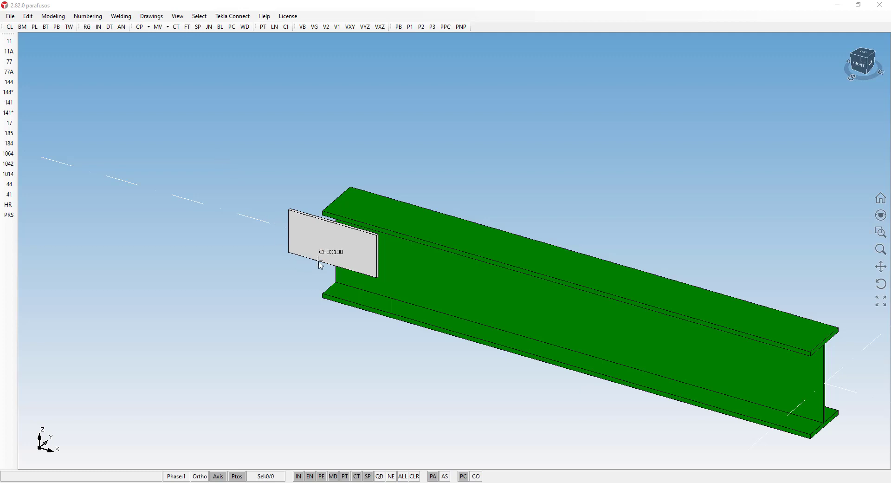
# Bolt the plate to the beam web in wireframe display, running the bolt group axis from the beam's plate-side end point to its far end point.
pyautogui.click(342, 255)
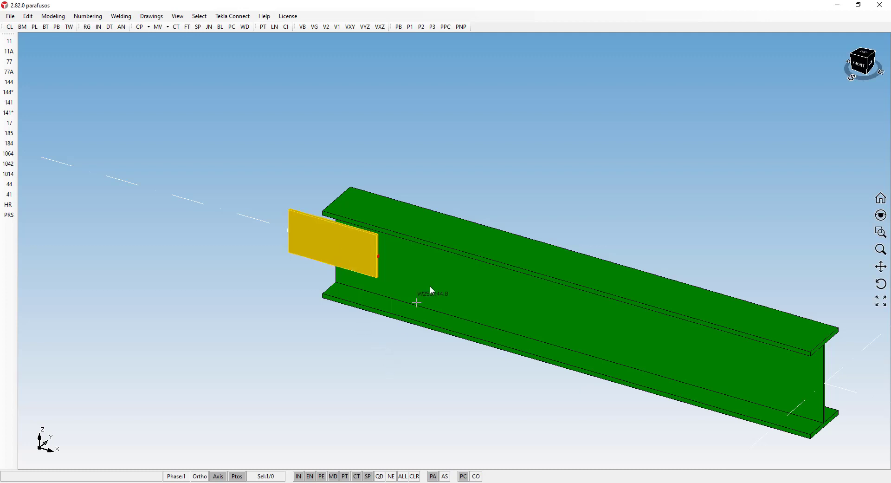
pyautogui.click(447, 272)
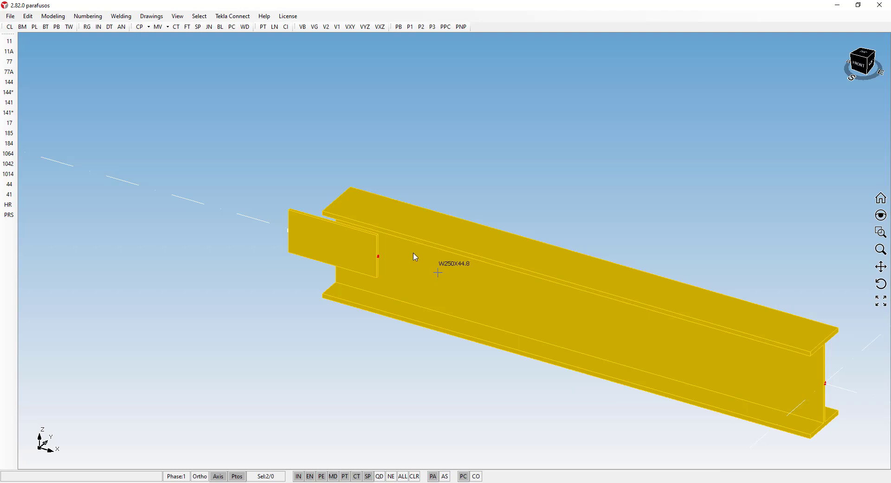
pyautogui.click(46, 27)
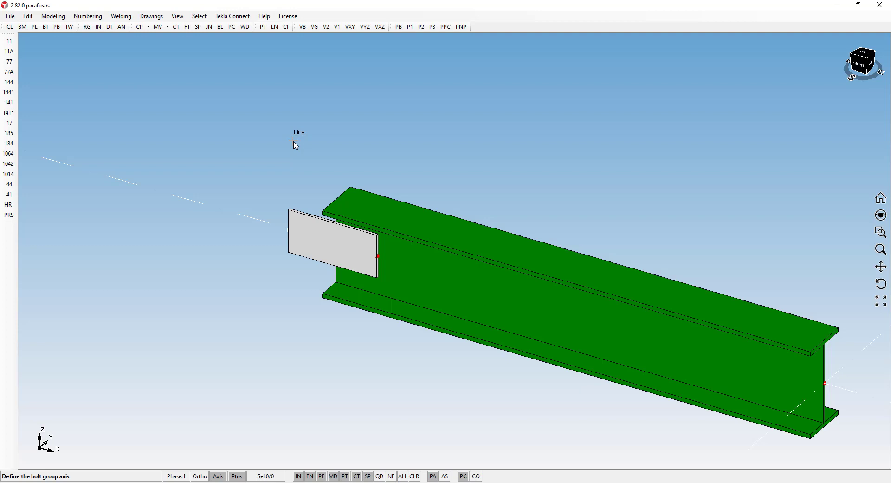
pyautogui.hotkey('ctrl', '1')
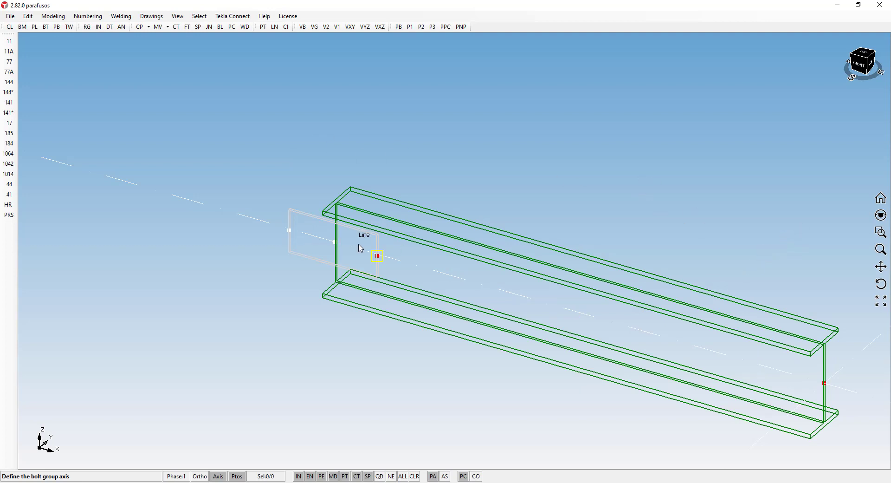
pyautogui.scroll(3, 340, 236)
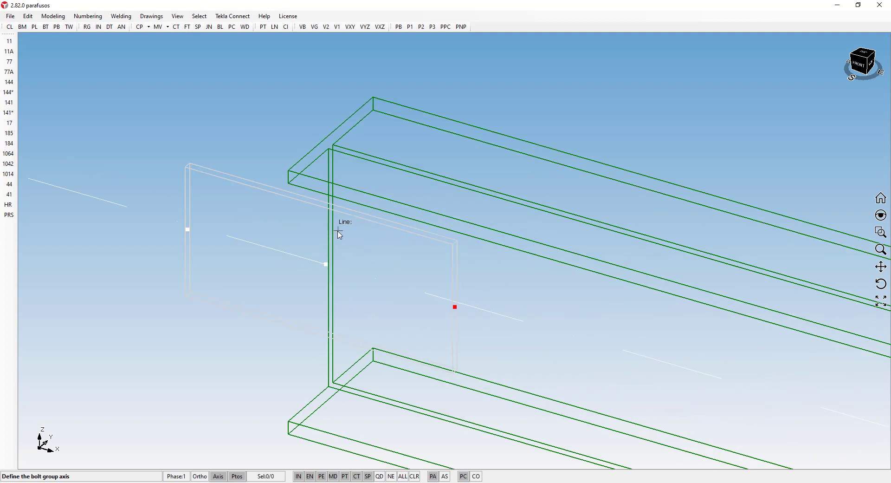
pyautogui.scroll(2, 340, 236)
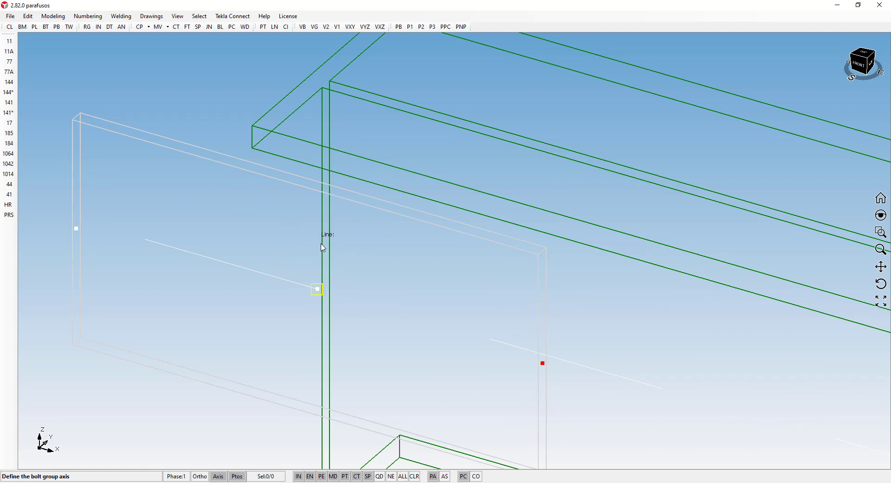
pyautogui.scroll(-5, 262, 235)
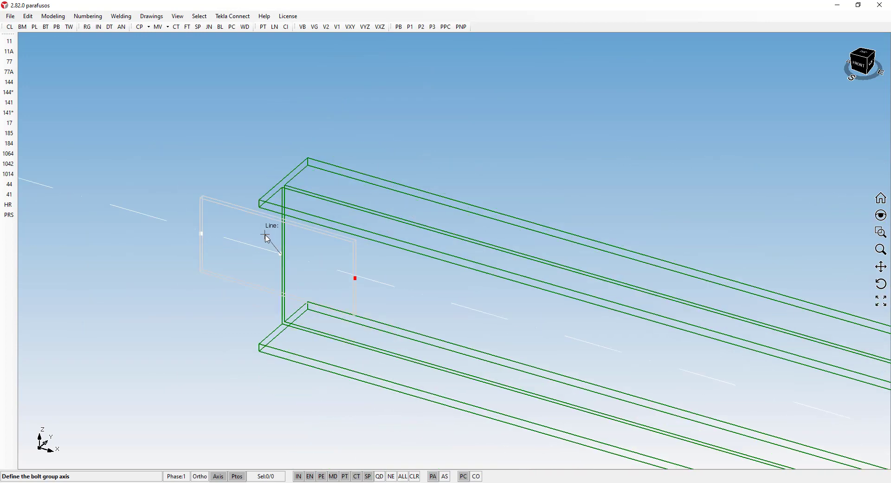
pyautogui.scroll(-1, 257, 233)
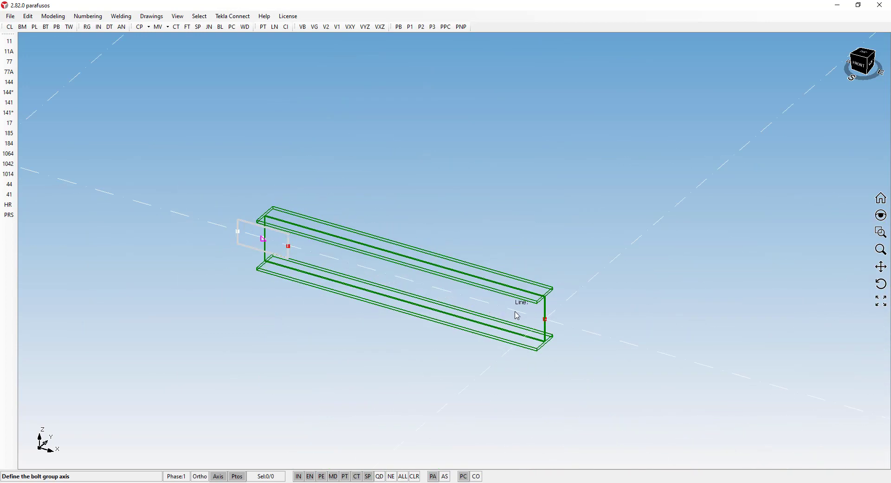
pyautogui.click(546, 318)
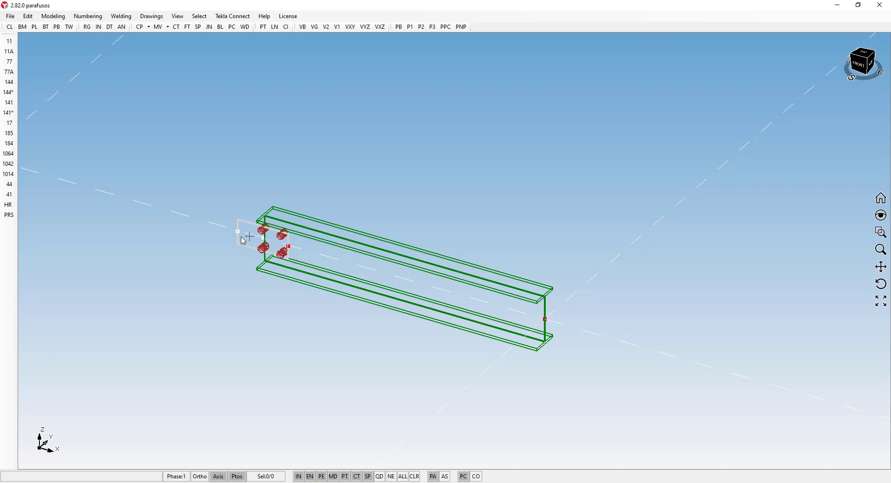
# Display the model as transparent shaded parts and enable Show Bolts Plane(White) for clicked objects in the advanced configuration.
pyautogui.scroll(2, 258, 240)
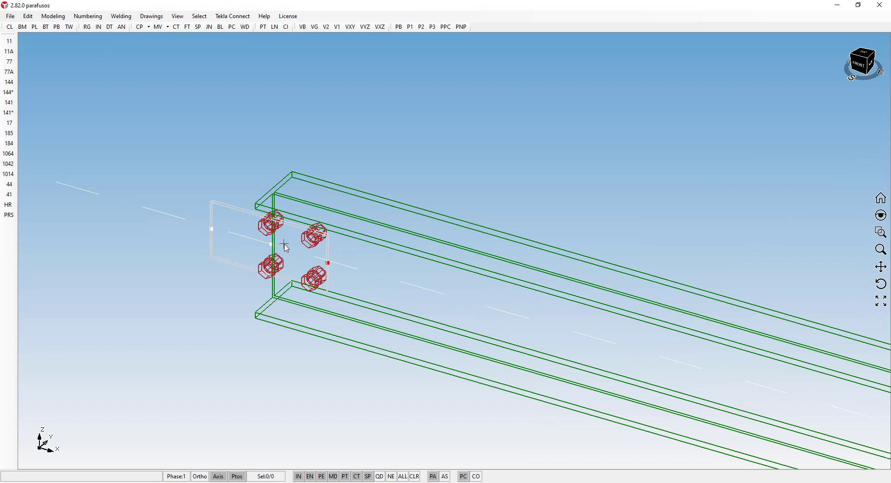
pyautogui.scroll(-2, 280, 151)
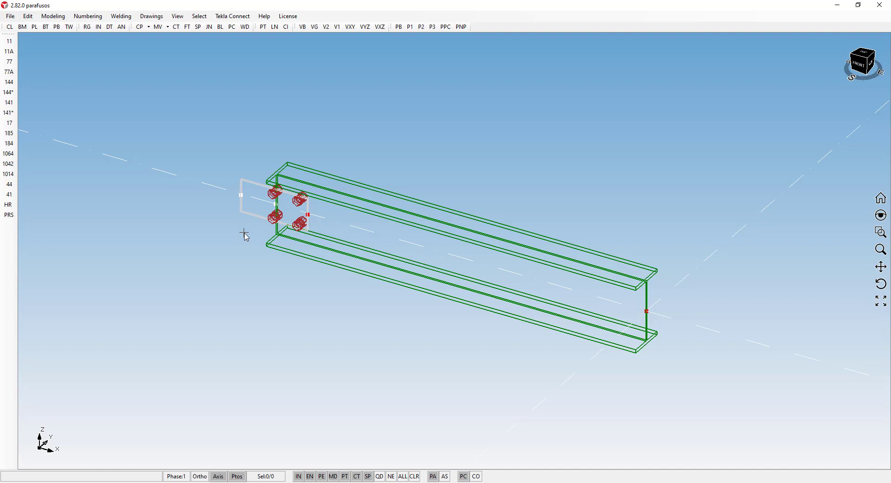
pyautogui.hotkey('ctrl', '2')
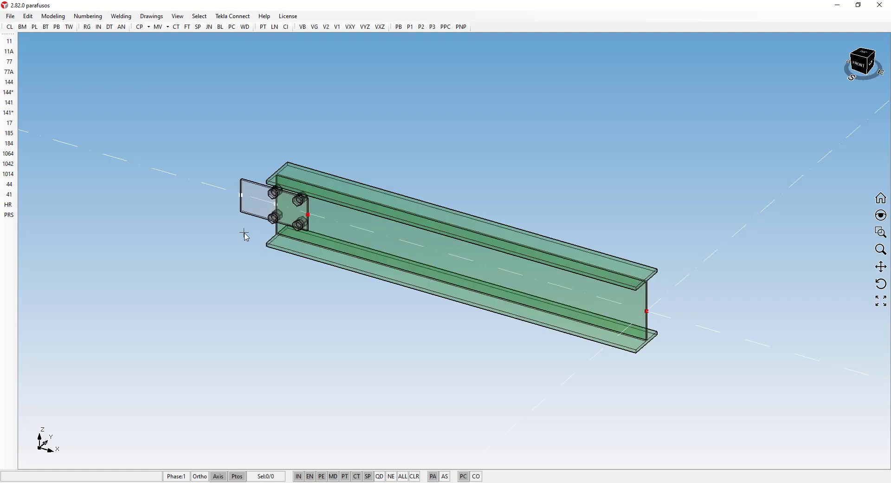
pyautogui.doubleClick(245, 271)
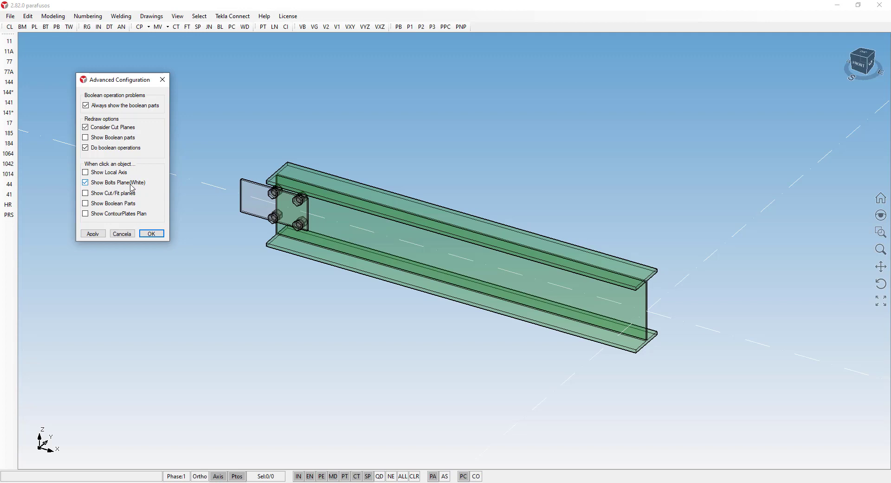
pyautogui.click(151, 234)
# Select the bolt group and examine the X and Y axes of its bolt plane.
pyautogui.scroll(3, 248, 228)
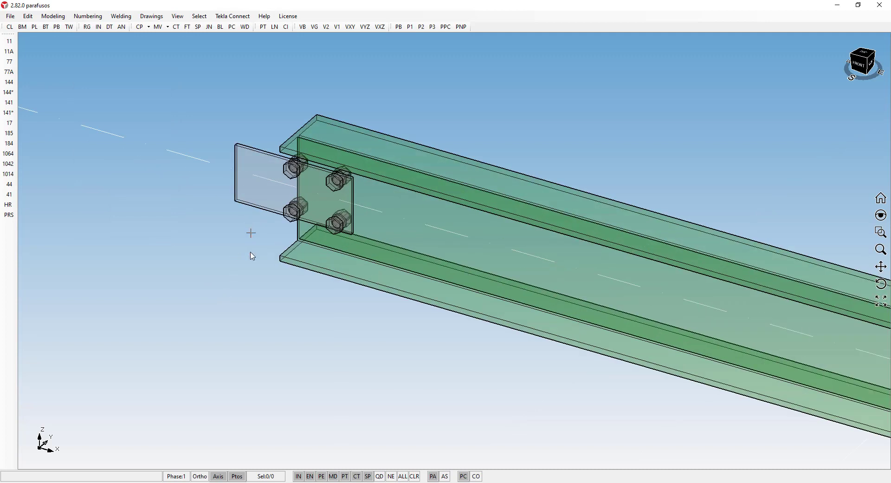
pyautogui.click(291, 212)
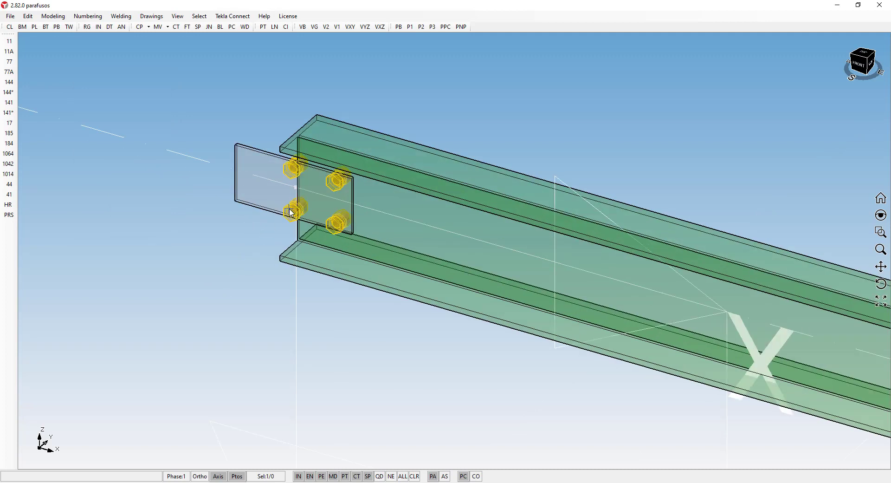
pyautogui.scroll(-3, 279, 122)
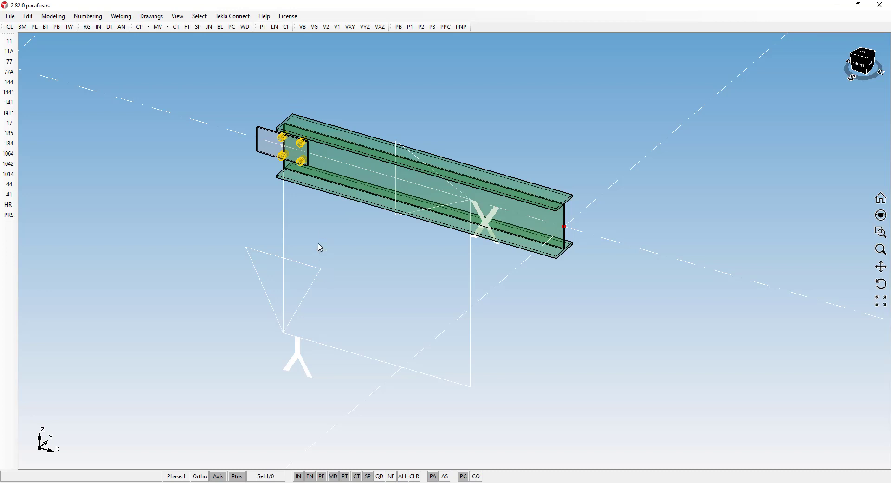
pyautogui.scroll(3, 245, 167)
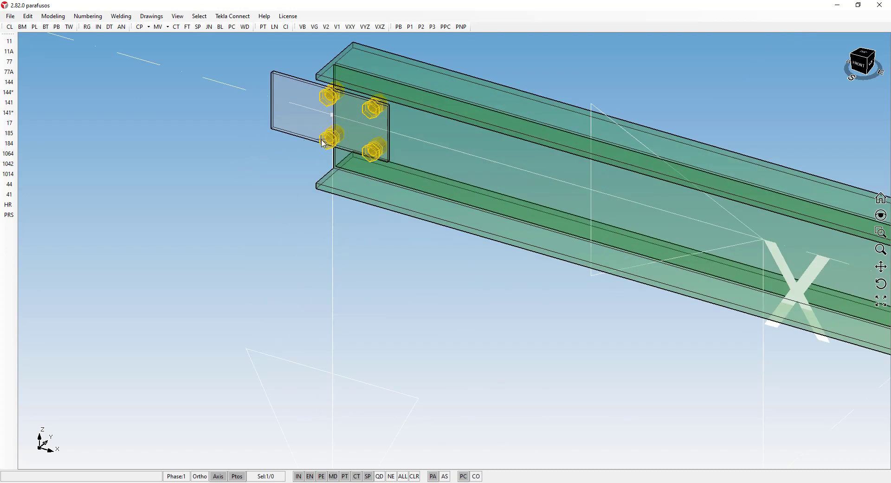
# Open the bolt group's properties and modify its position Rotation to Below.
pyautogui.doubleClick(323, 143)
pyautogui.moveTo(110, 14); pyautogui.dragTo(140, 51)
pyautogui.click(185, 42)
pyautogui.scroll(3, 331, 105)
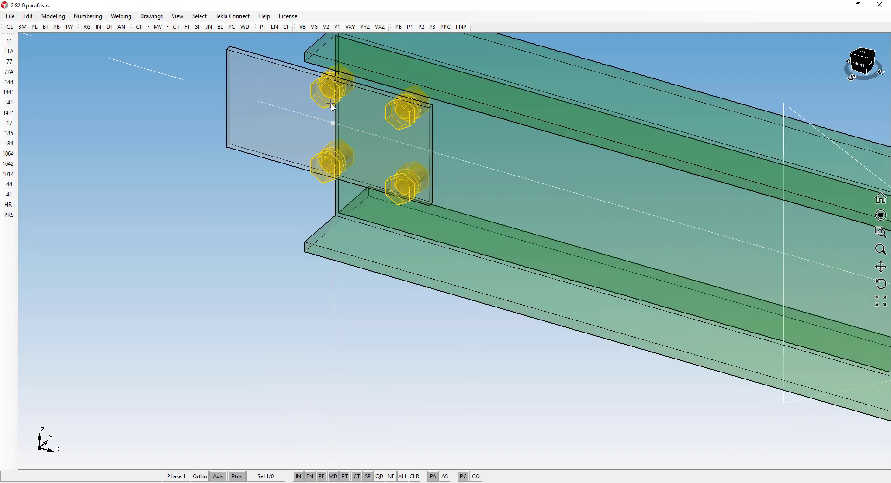
pyautogui.doubleClick(329, 95)
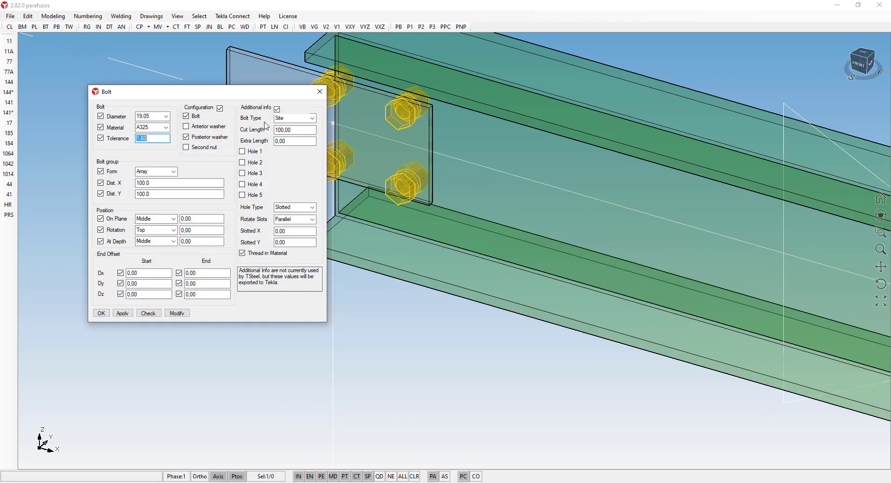
pyautogui.moveTo(222, 95); pyautogui.dragTo(173, 65)
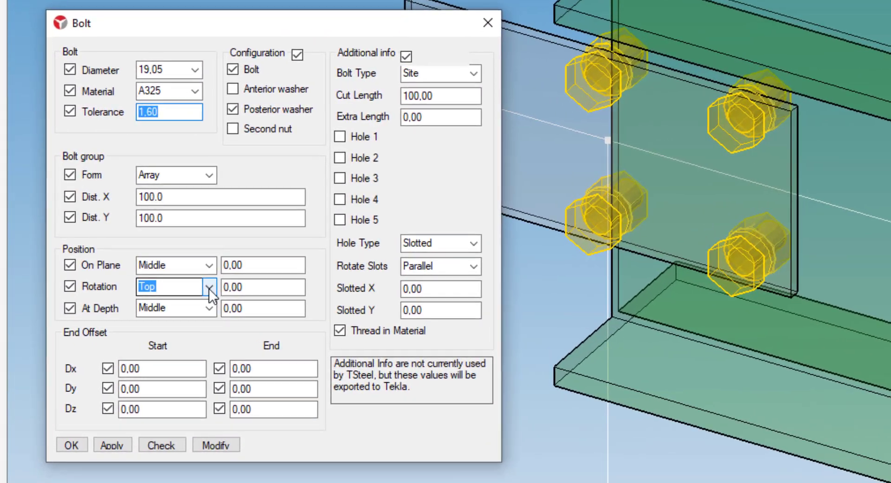
pyautogui.click(124, 201)
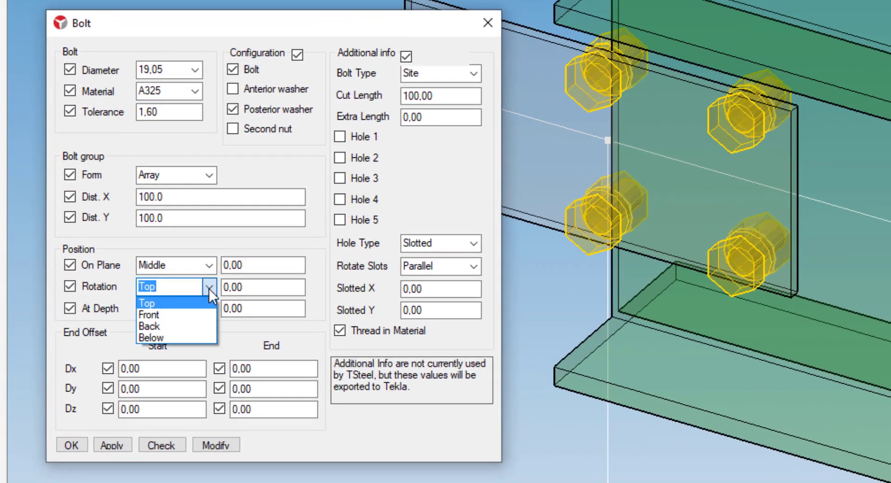
pyautogui.click(199, 338)
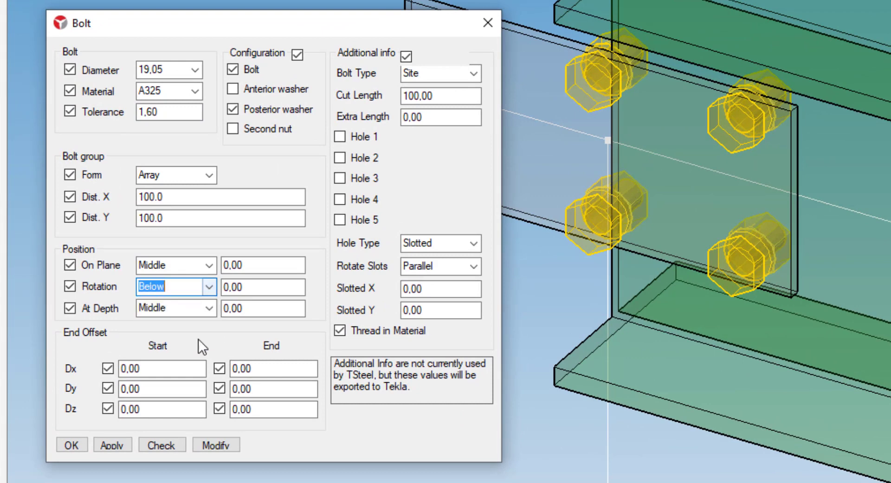
pyautogui.click(224, 445)
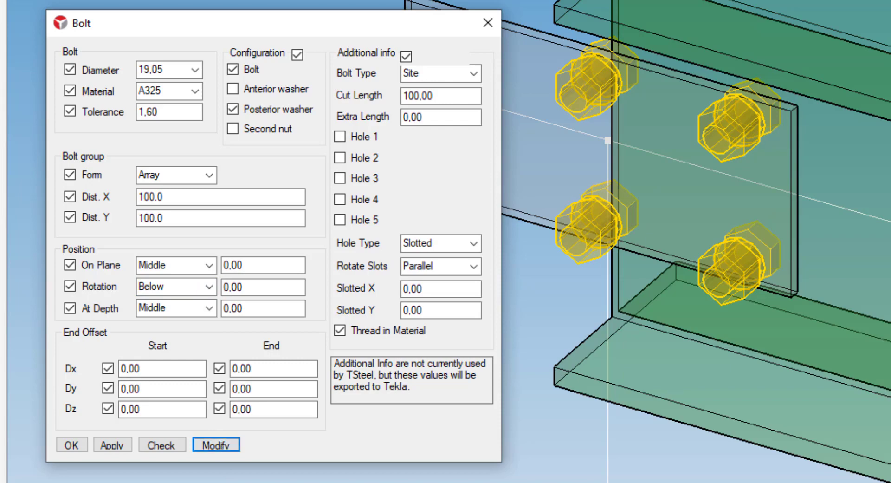
# Deselect the bolts, redraw the view and reselect the bolt group to inspect its plane's axis directions.
pyautogui.click(590, 405)
pyautogui.scroll(-3, 590, 405)
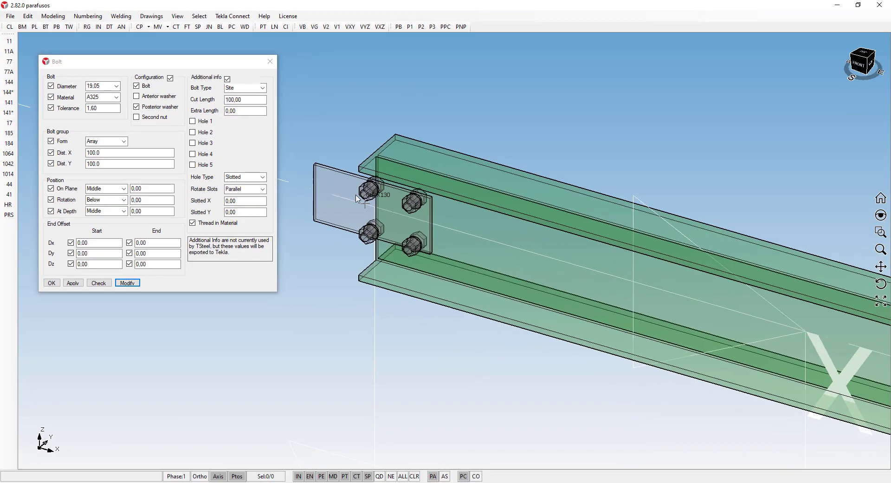
pyautogui.click(87, 27)
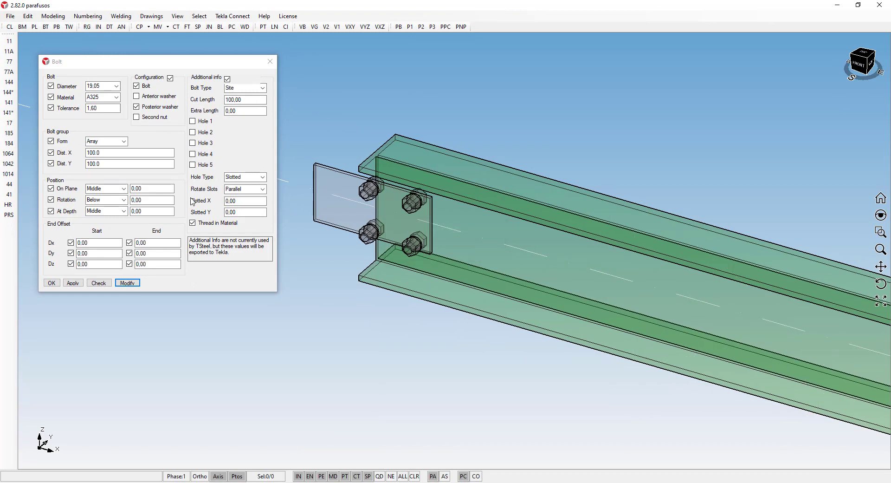
pyautogui.scroll(-2, 371, 190)
pyautogui.click(370, 190)
pyautogui.scroll(-2, 359, 283)
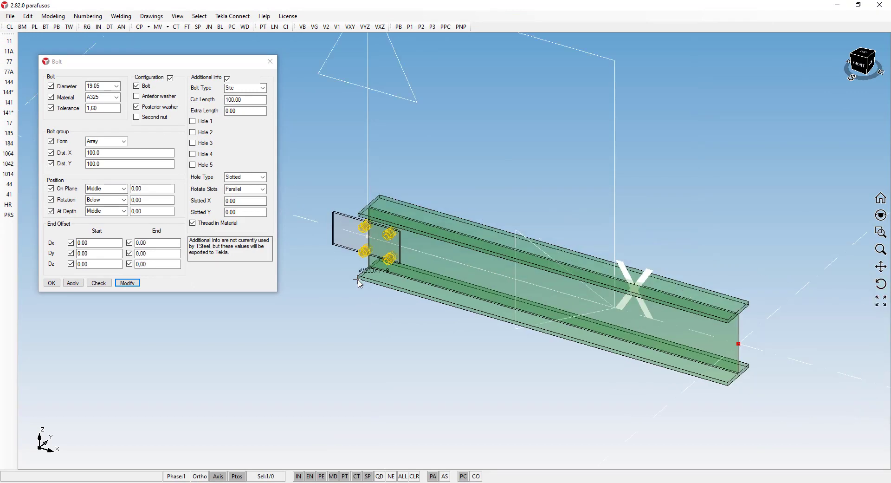
pyautogui.scroll(-2, 360, 283)
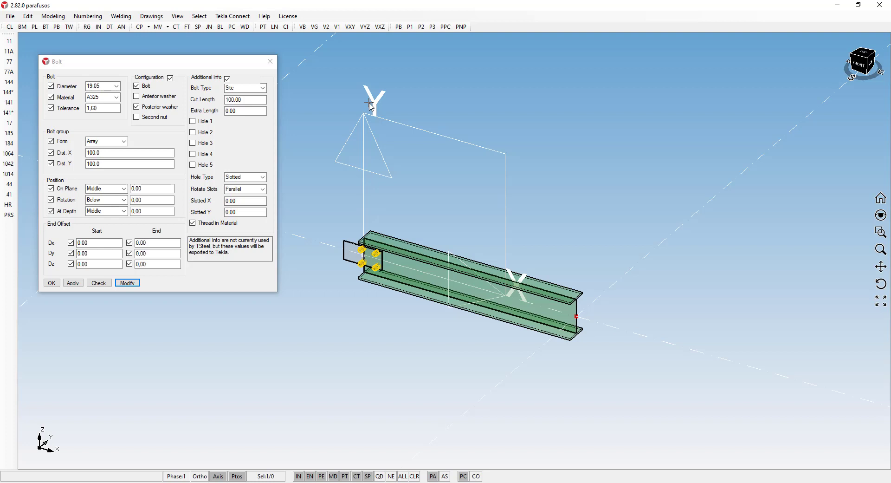
# Modify the bolt group's Rotation to Front and inspect the bolts' orientation against the plate.
pyautogui.click(125, 200)
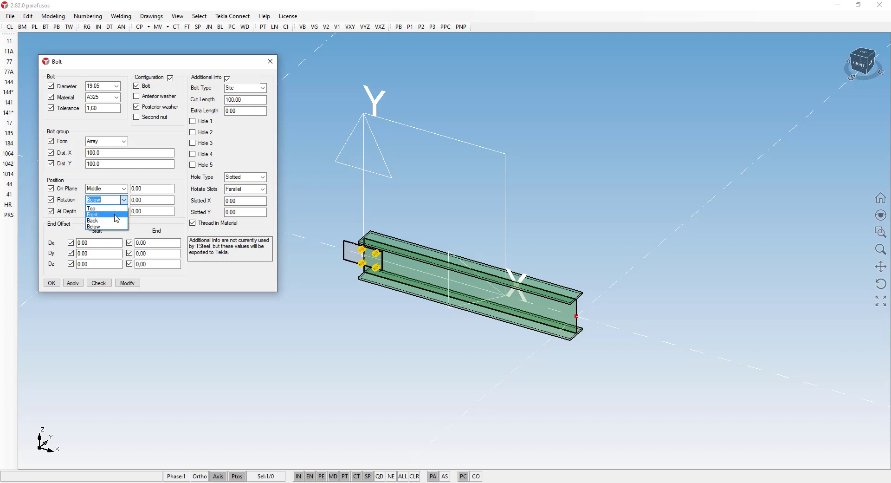
pyautogui.click(115, 214)
pyautogui.click(132, 284)
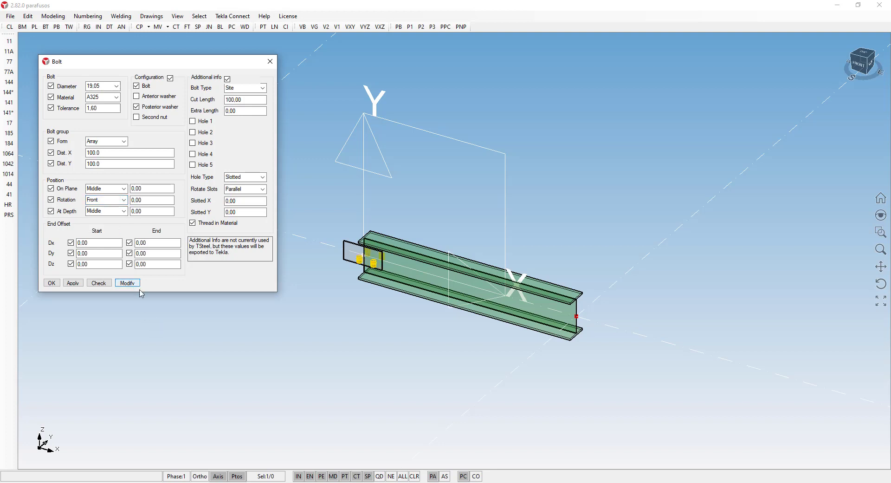
pyautogui.scroll(3, 356, 306)
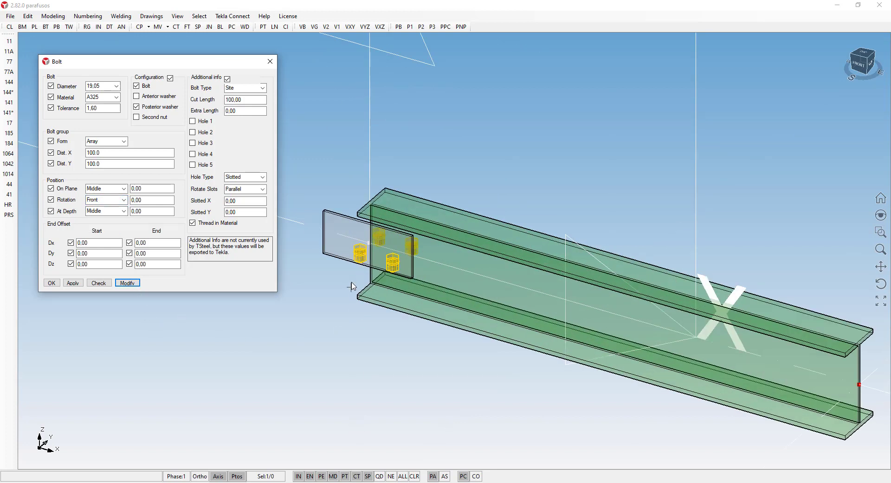
pyautogui.scroll(-1, 360, 302)
pyautogui.scroll(-2, 369, 339)
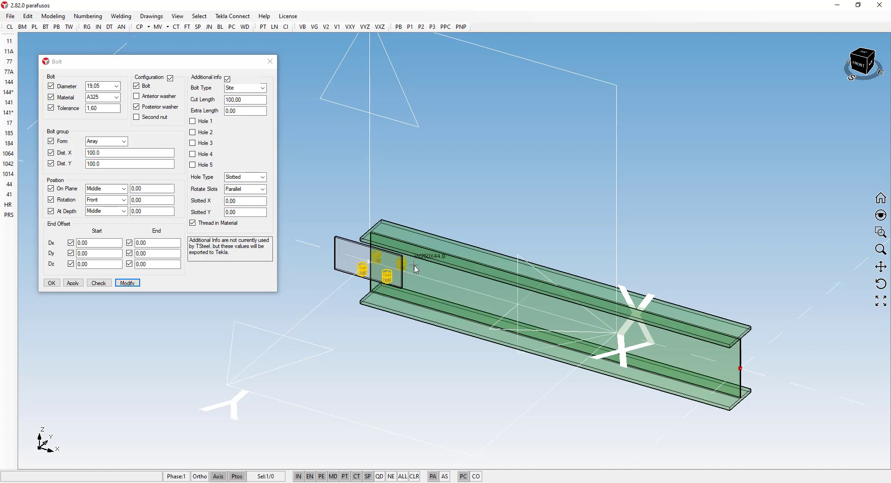
# Modify the bolt group's Rotation to Top so the bolts pass through the plate and the beam web.
pyautogui.click(116, 199)
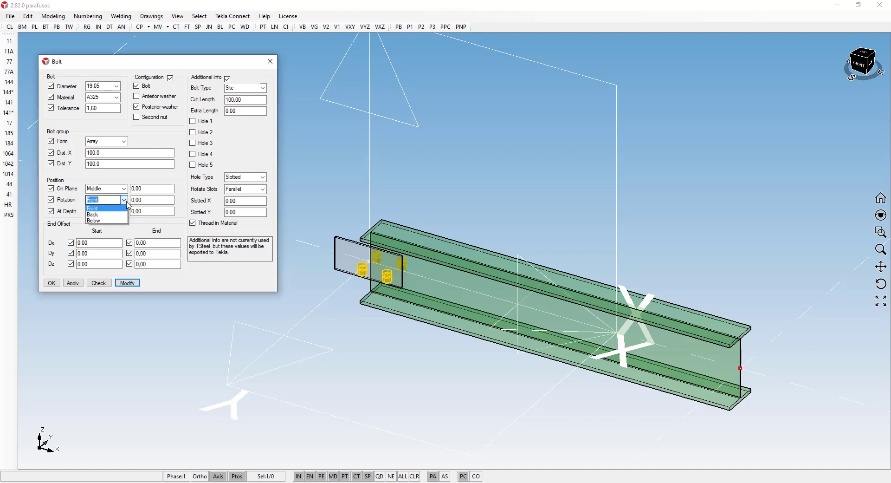
pyautogui.click(120, 209)
pyautogui.click(127, 283)
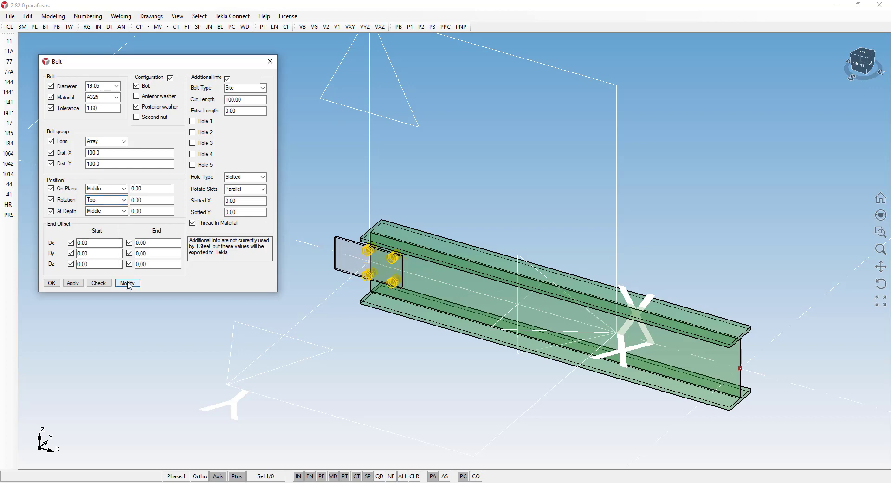
pyautogui.scroll(3, 367, 276)
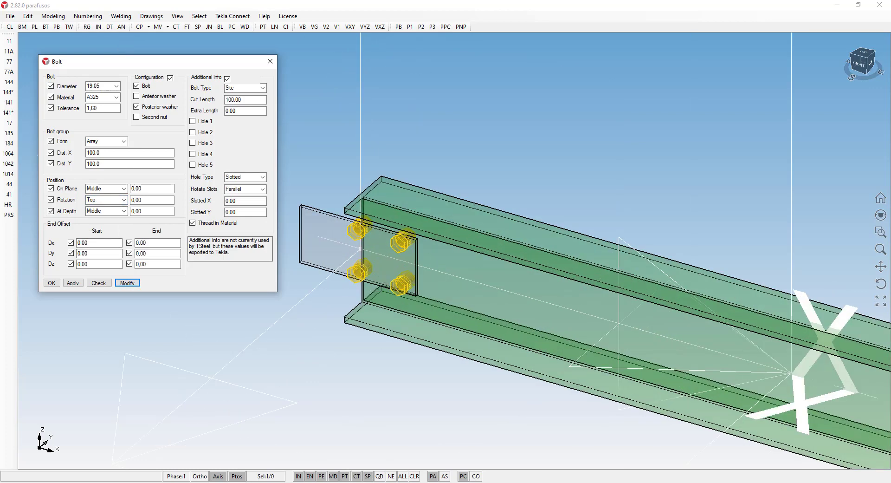
pyautogui.scroll(-4, 557, 367)
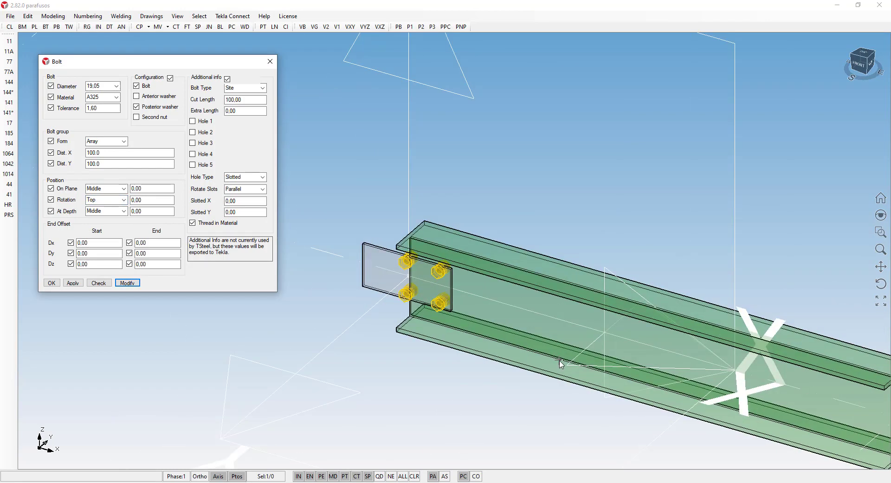
# Redraw the view, then reselect the bolt group at the beam end and open its properties.
pyautogui.click(89, 28)
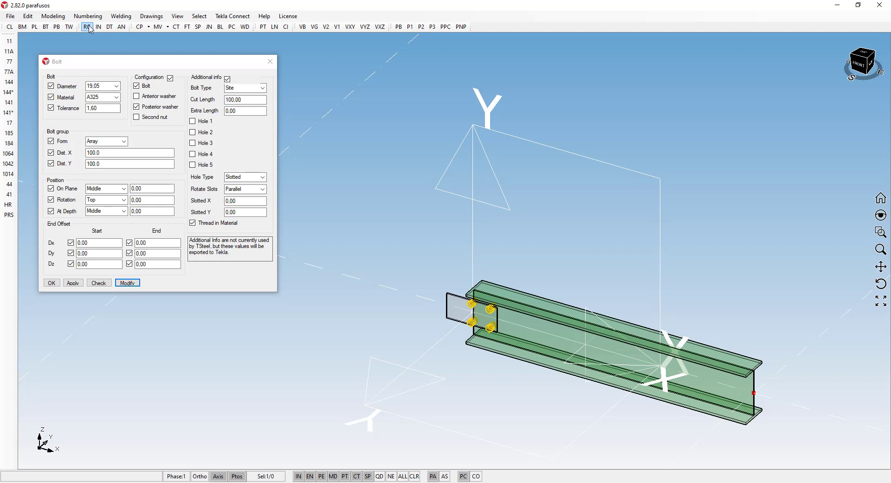
pyautogui.click(88, 28)
pyautogui.scroll(2, 523, 323)
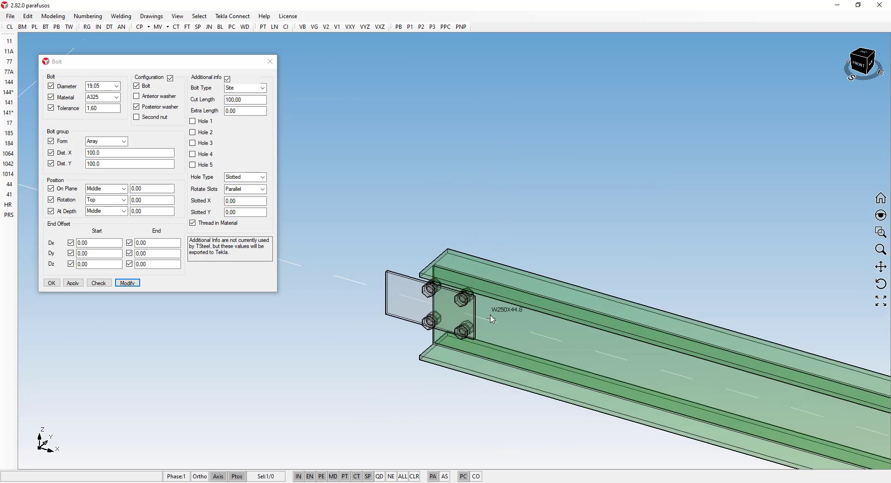
pyautogui.scroll(-1, 475, 207)
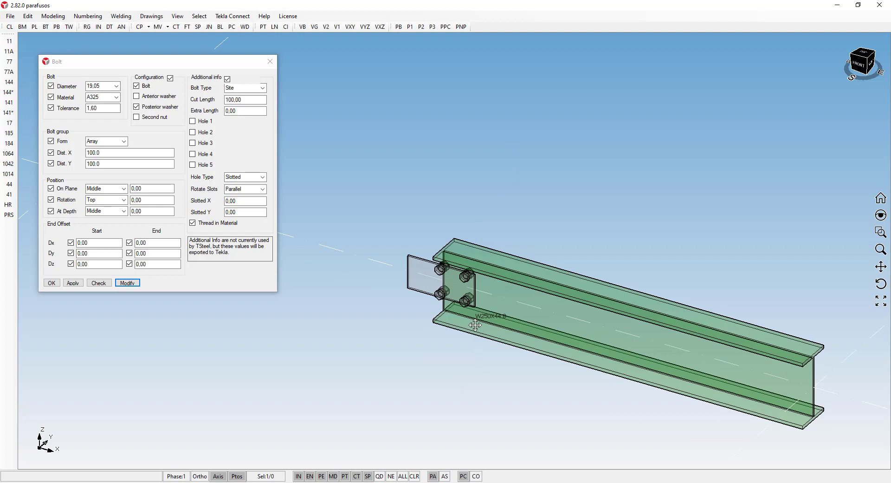
pyautogui.moveTo(475, 325); pyautogui.dragTo(423, 254, button='middle')
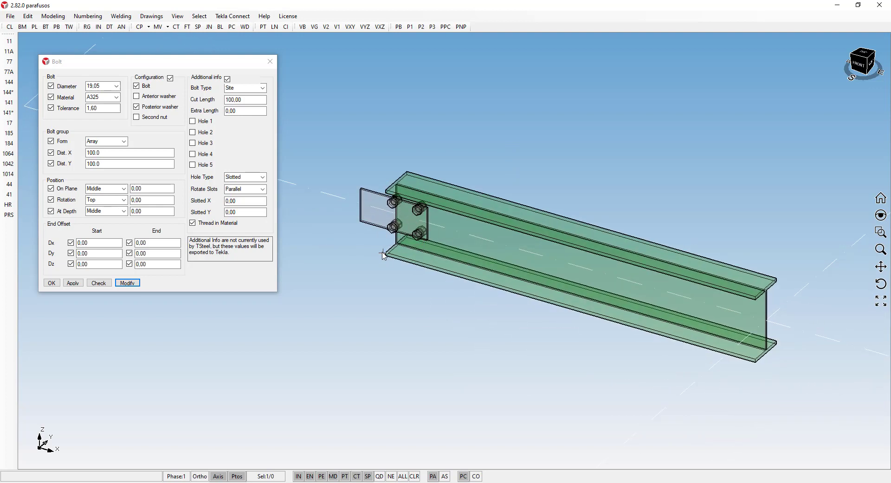
pyautogui.click(396, 229)
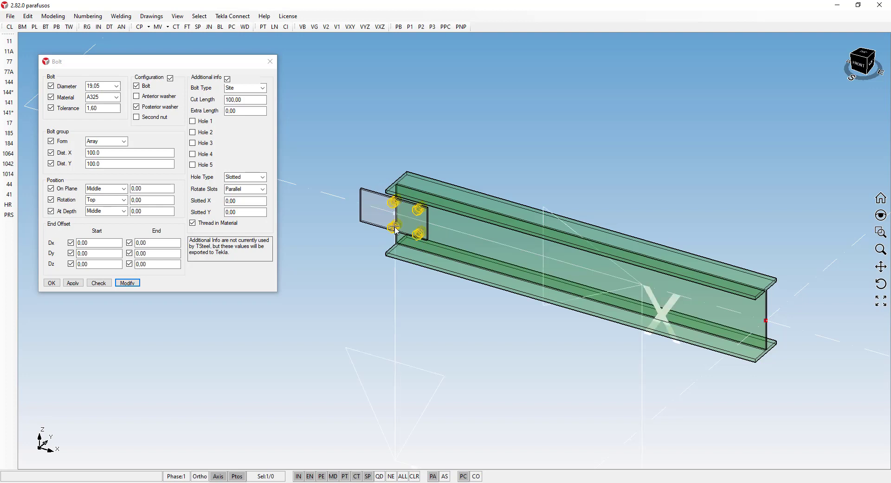
pyautogui.doubleClick(395, 230)
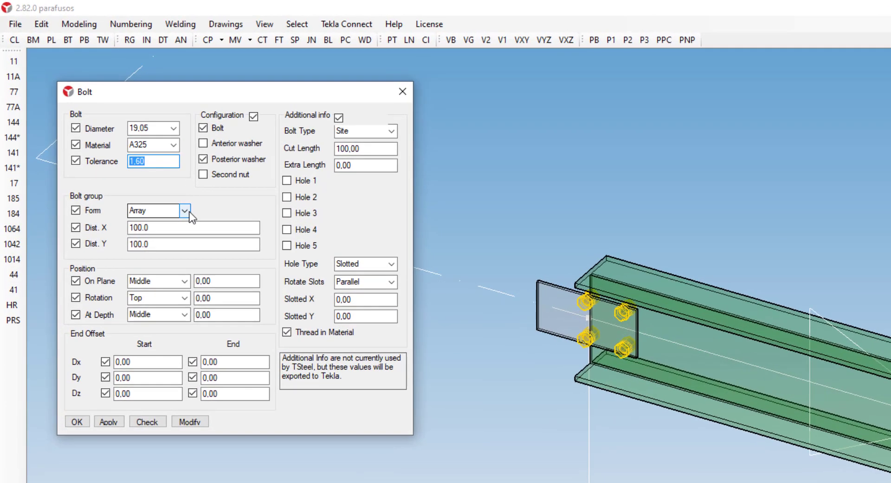
# Review the available Form options of the bolt group, keeping Array.
pyautogui.click(124, 142)
pyautogui.click(190, 212)
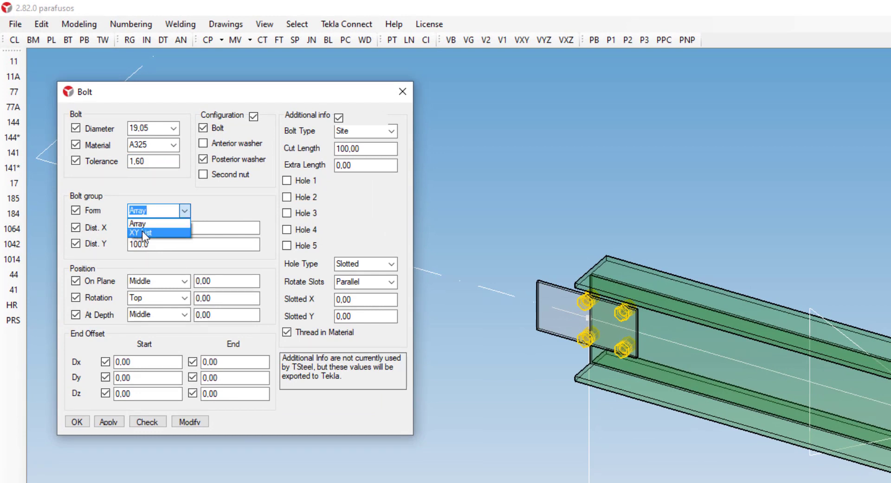
pyautogui.click(184, 211)
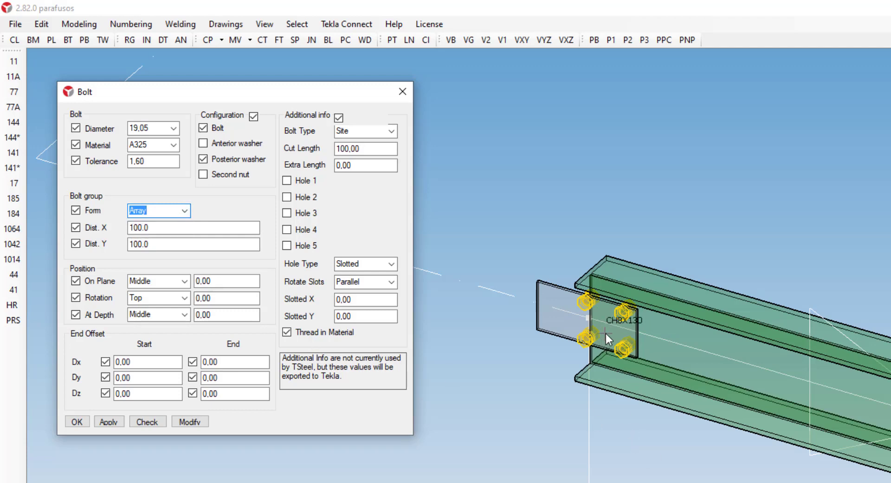
# Modify the bolt group's Dist. X and Dist. Y to 0 so only a single bolt remains.
pyautogui.scroll(2, 600, 328)
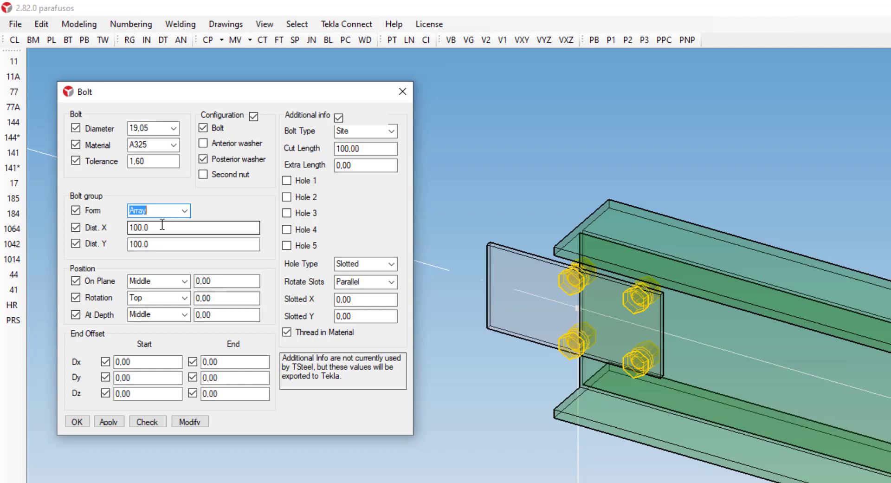
pyautogui.press('Tab')
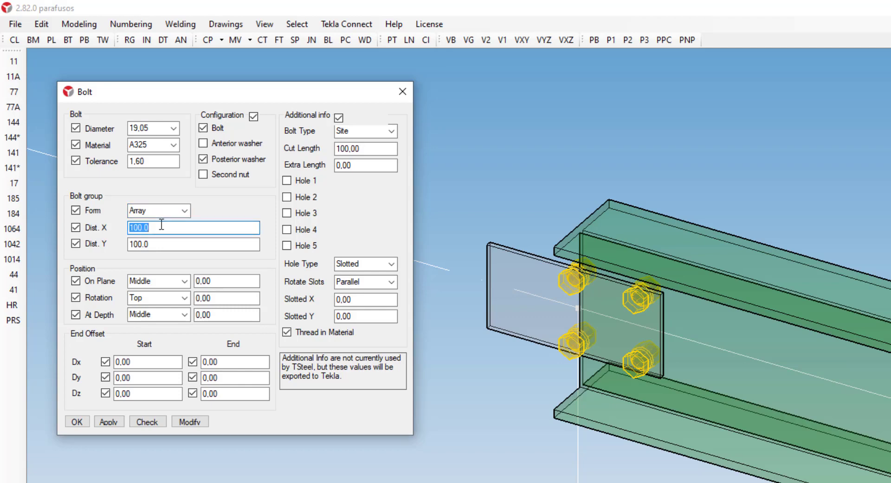
pyautogui.write('0')
pyautogui.click(182, 422)
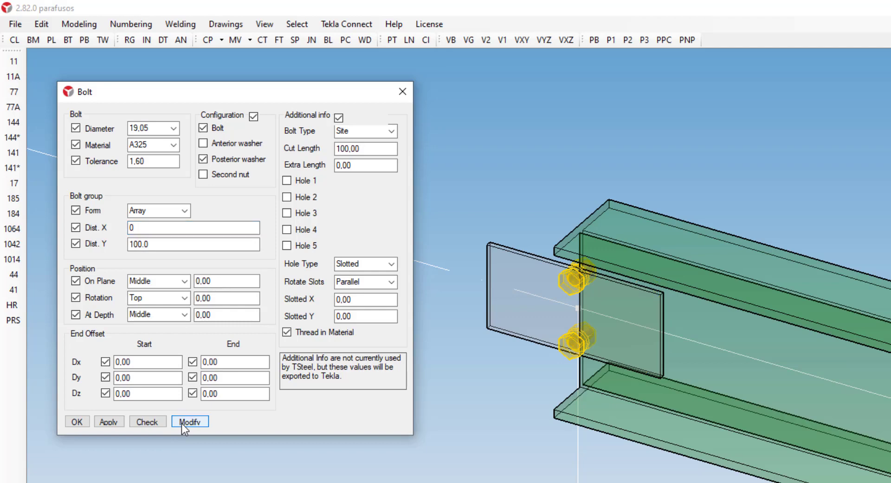
pyautogui.click(163, 243)
pyautogui.doubleClick(163, 244)
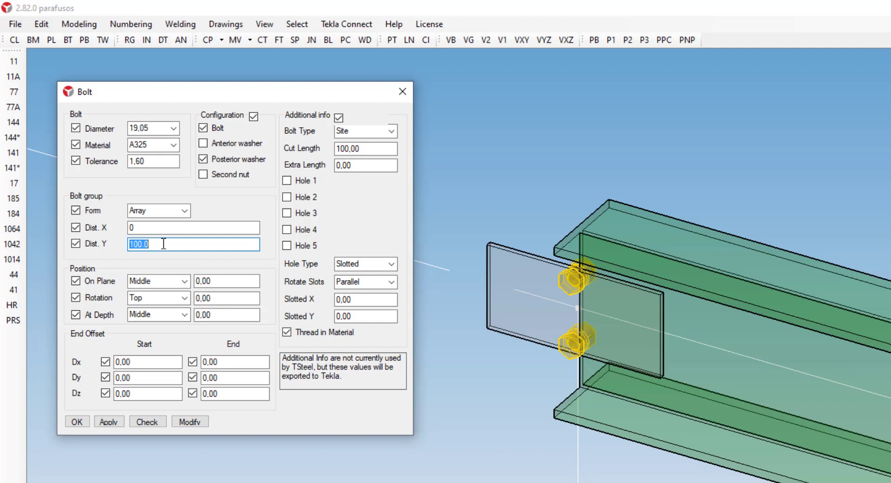
pyautogui.write('0')
pyautogui.click(194, 421)
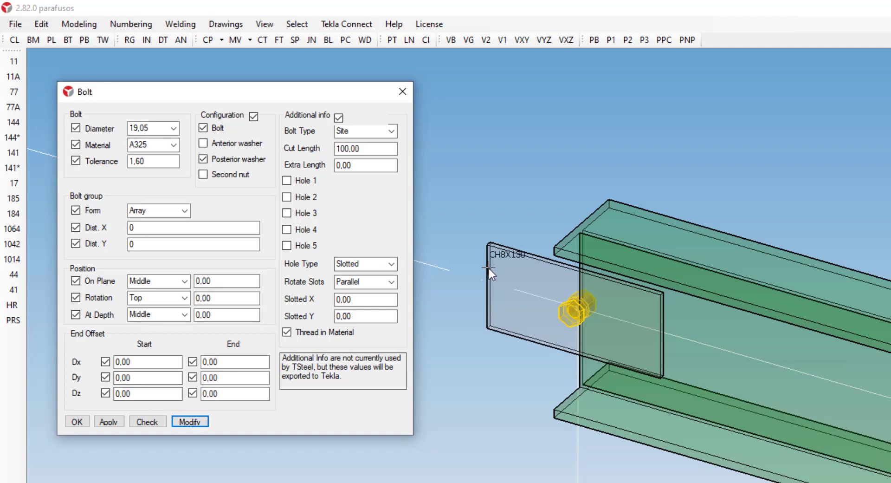
# Shift the bolt along the beam by modifying its start end offset Dx to 35.
pyautogui.scroll(3, 523, 283)
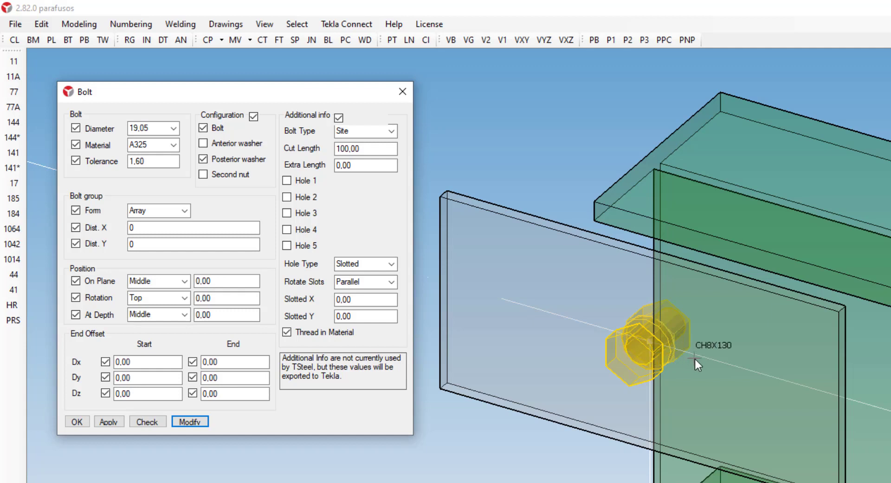
pyautogui.click(135, 363)
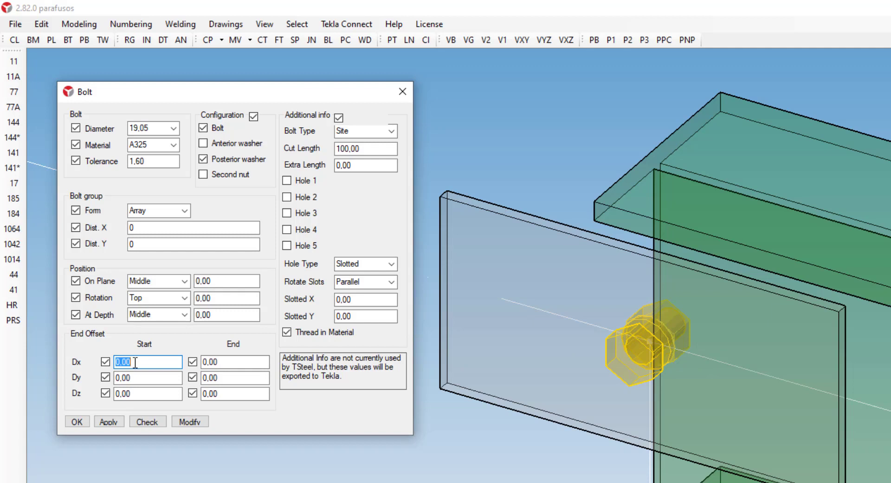
pyautogui.write('35')
pyautogui.click(191, 421)
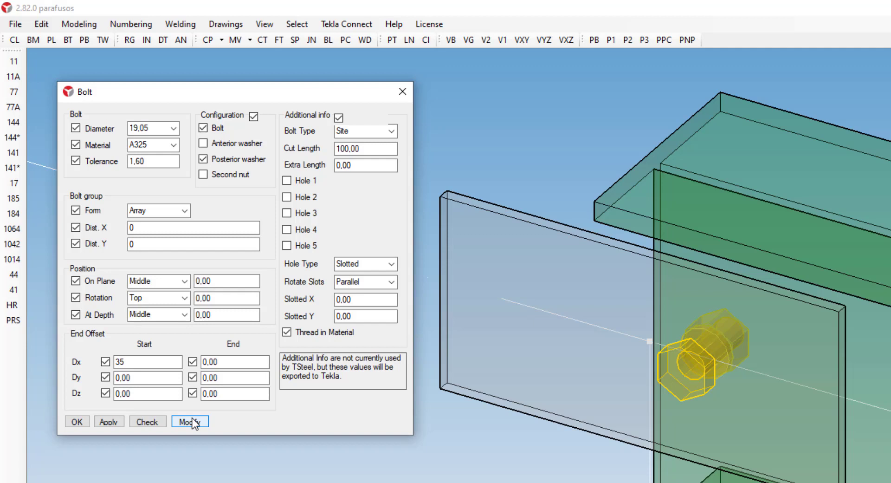
# Modify the array's Dist. Y to 70, then its Dist. X to 70, to form a square group of four bolts.
pyautogui.doubleClick(133, 244)
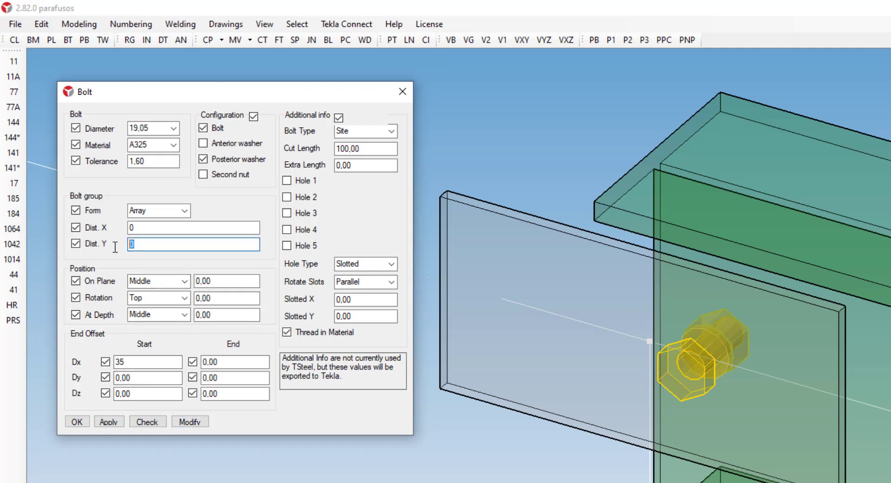
pyautogui.write('7')
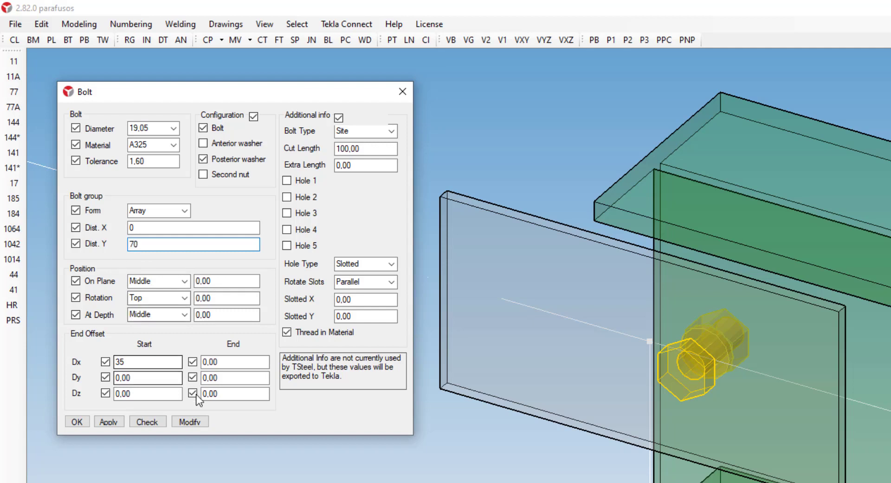
pyautogui.click(188, 421)
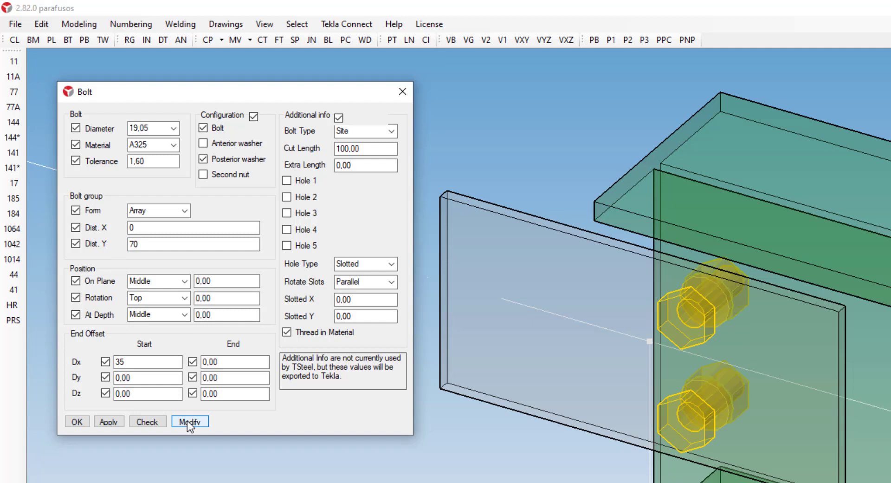
pyautogui.click(142, 228)
pyautogui.doubleClick(142, 228)
pyautogui.write('70')
pyautogui.click(185, 422)
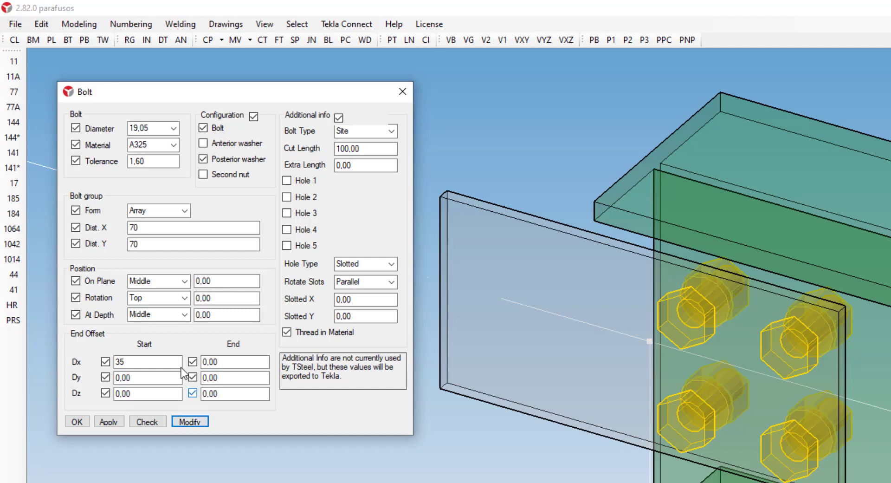
# Return the bolt array to a single bolt by modifying both Dist. X and Dist. Y to 0.
pyautogui.moveTo(149, 227); pyautogui.dragTo(122, 247)
pyautogui.write('00')
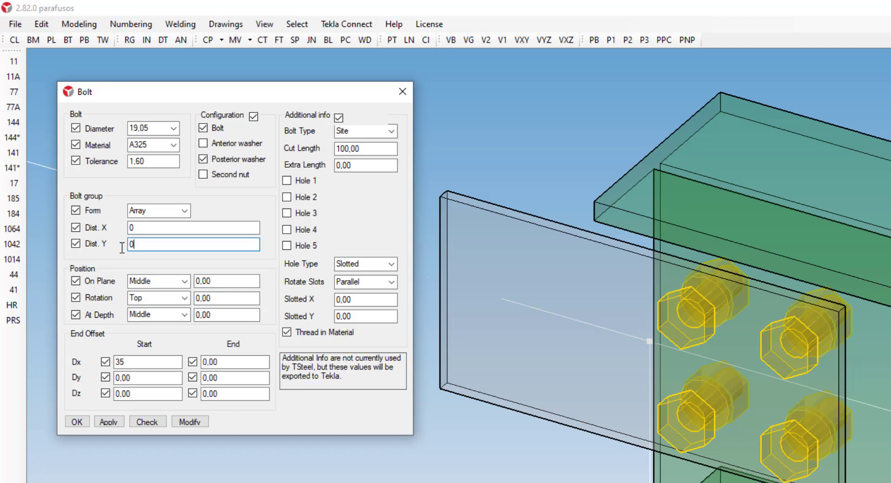
pyautogui.click(193, 422)
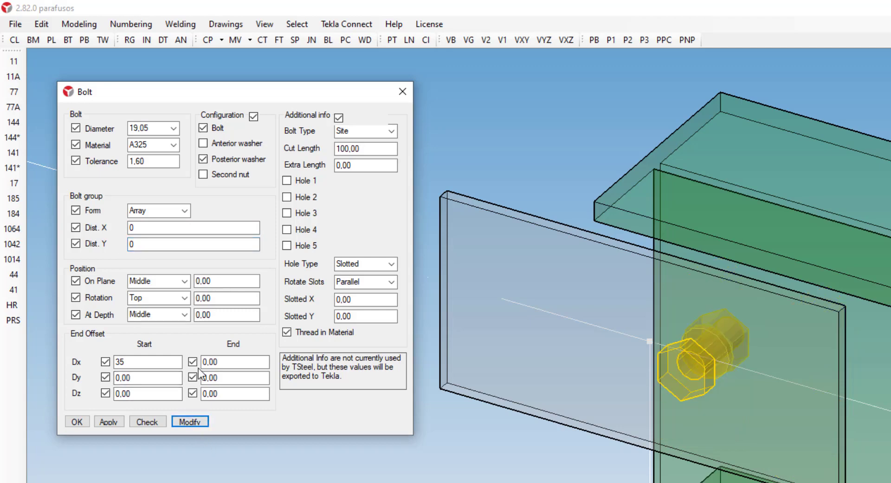
# Modify the bolt group's Form to XY List.
pyautogui.click(185, 211)
pyautogui.click(171, 230)
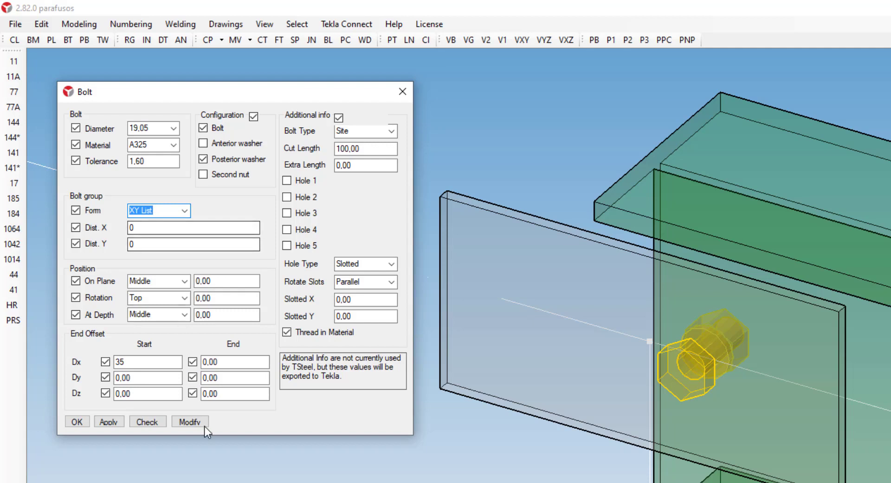
pyautogui.click(189, 421)
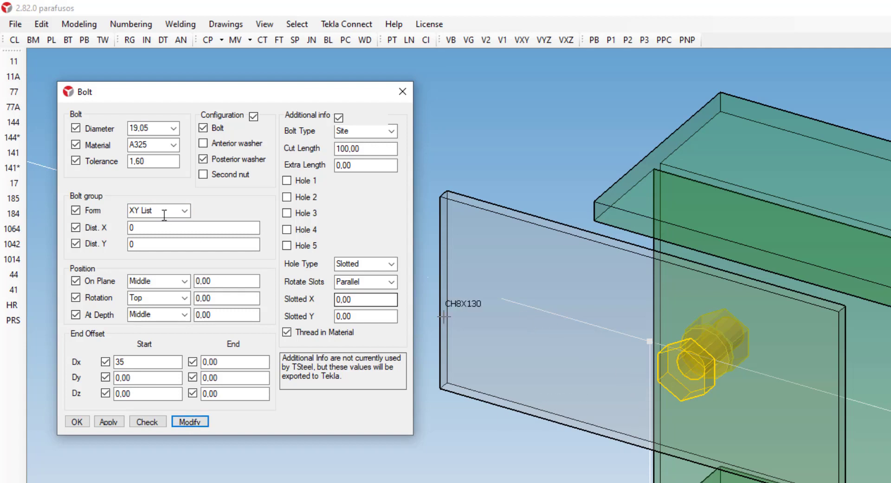
pyautogui.click(134, 228)
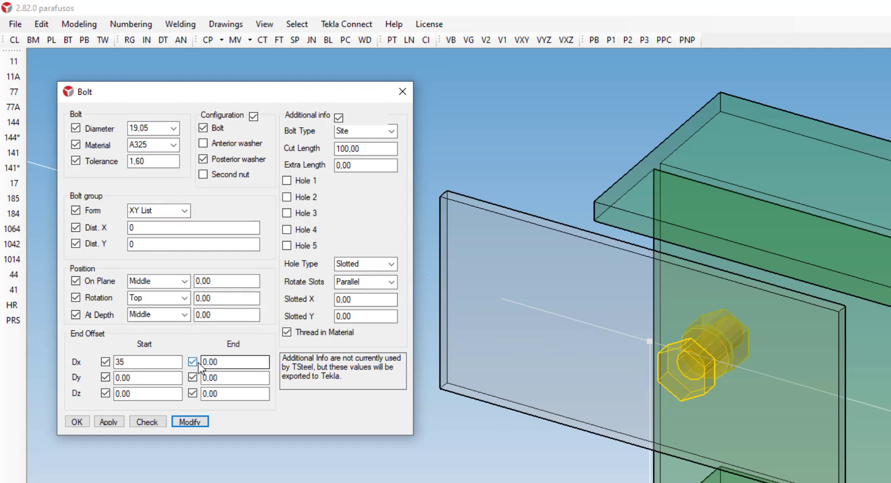
pyautogui.click(133, 362)
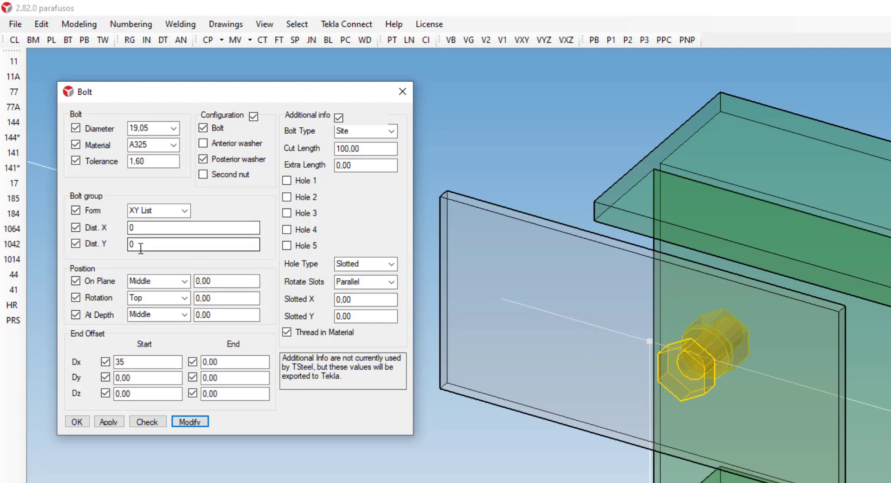
# Add a second bolt to the XY list by modifying Dist. X to "0 70" and Dist. Y to "0 0".
pyautogui.click(155, 228)
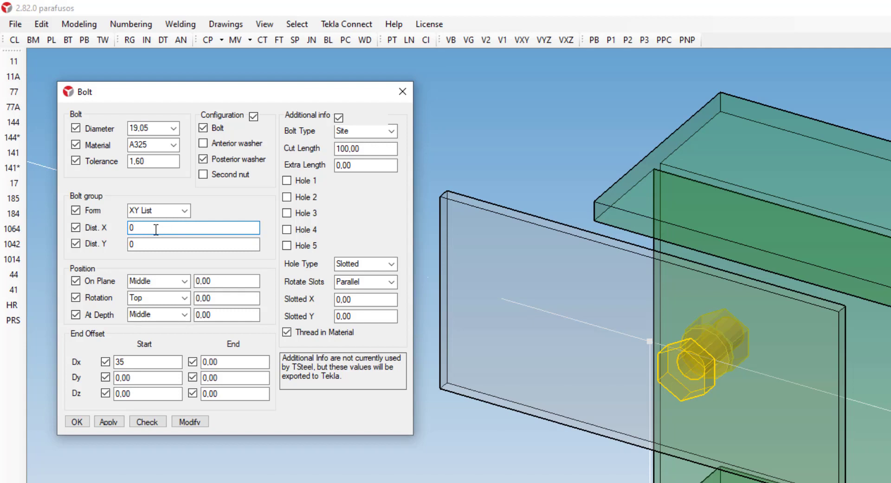
pyautogui.write('70')
pyautogui.click(146, 246)
pyautogui.write('0')
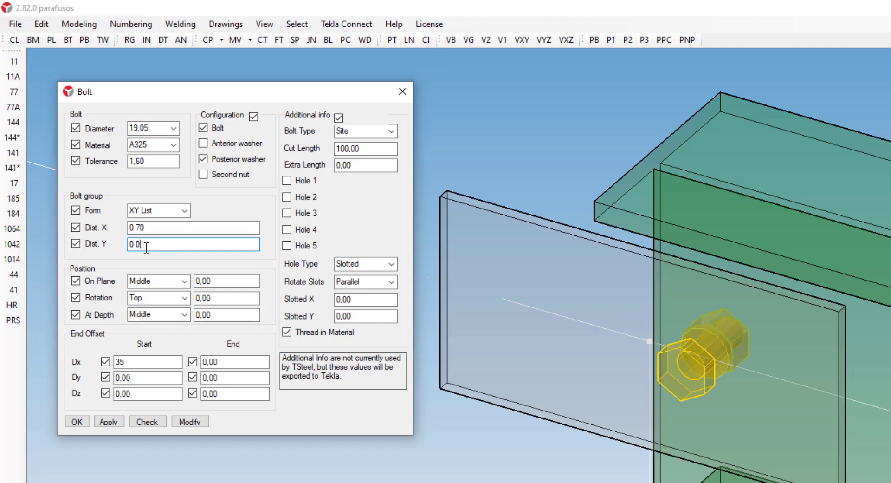
pyautogui.click(197, 423)
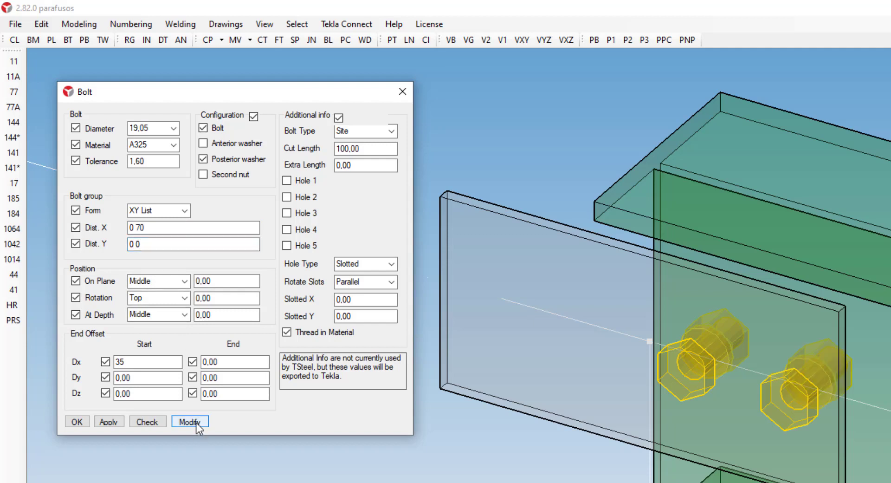
# Add a third bolt to the XY list by modifying Dist. X to "0 70 70" and Dist. Y to "0 0 70".
pyautogui.click(194, 228)
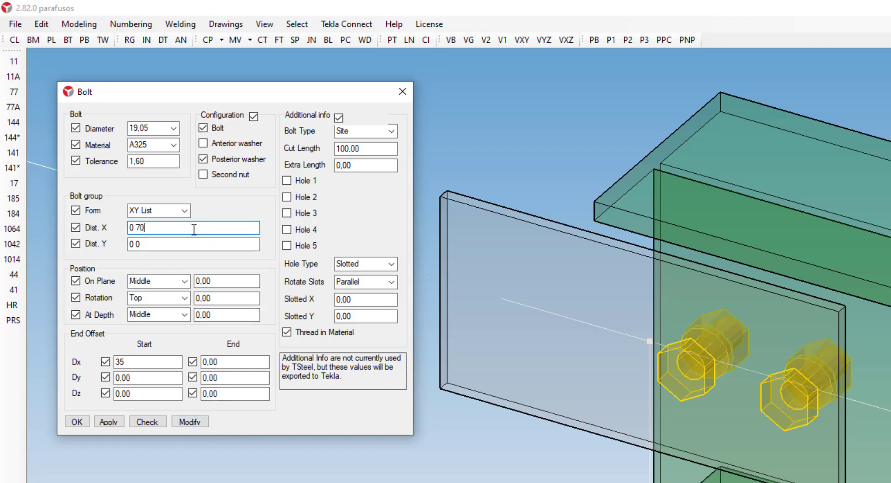
pyautogui.write('70')
pyautogui.click(190, 247)
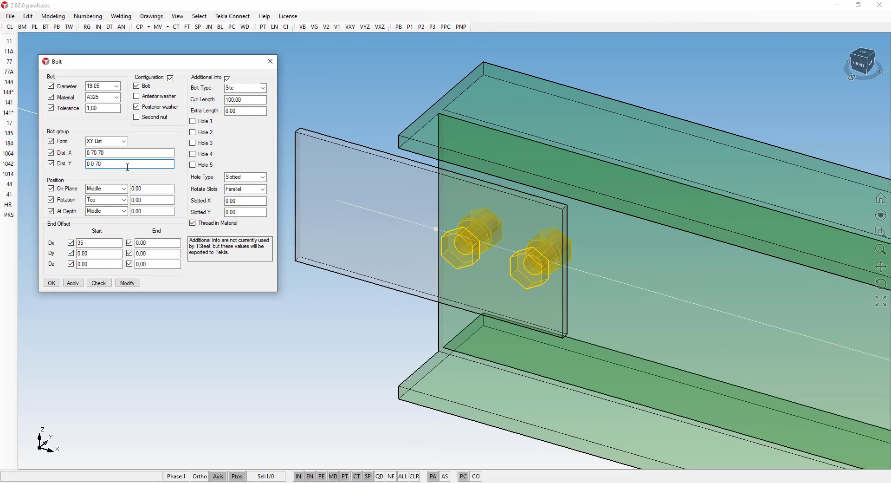
pyautogui.write('70')
pyautogui.click(131, 284)
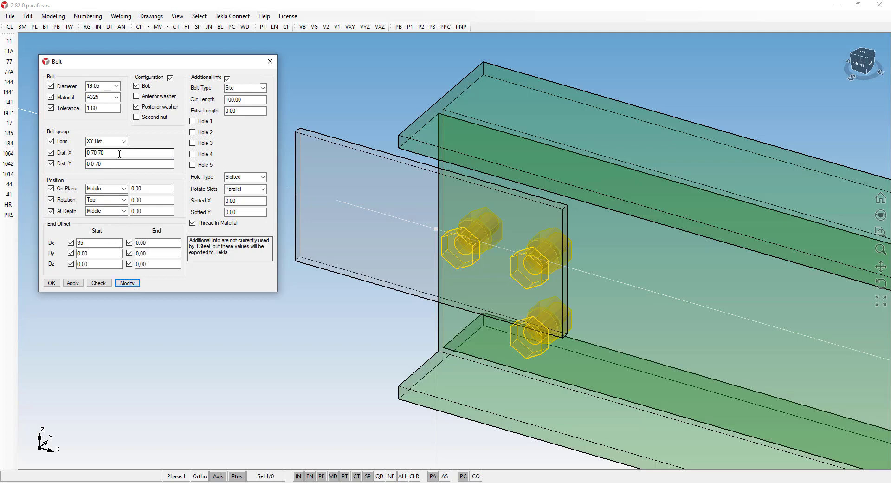
# Remove the third bolt from the XY list by modifying Dist. X to "0 70" and Dist. Y to "0 0".
pyautogui.click(119, 154)
pyautogui.press('BackSpace')
pyautogui.press('BackSpace')
pyautogui.press('BackSpace')
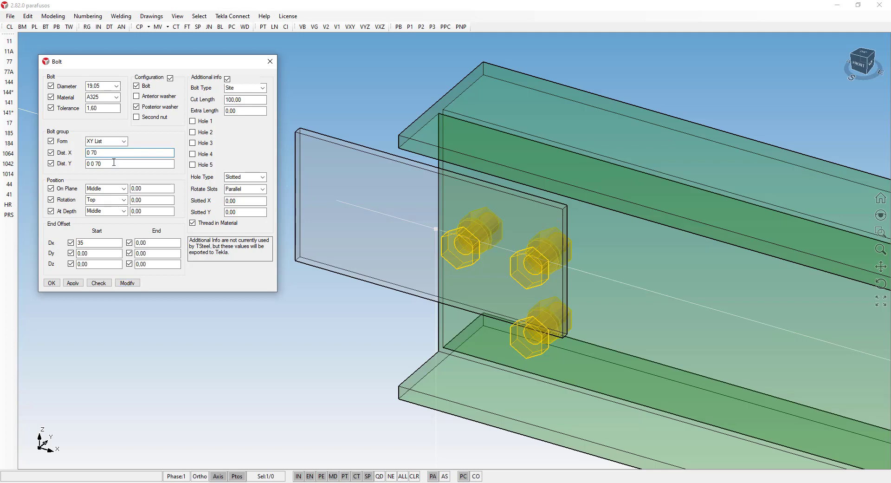
pyautogui.click(113, 162)
pyautogui.press('BackSpace')
pyautogui.press('BackSpace')
pyautogui.press('BackSpace')
pyautogui.click(126, 283)
# Modify the bolt group's Form to Array with Dist. X and Dist. Y both set to 70, then deselect the group.
pyautogui.click(124, 141)
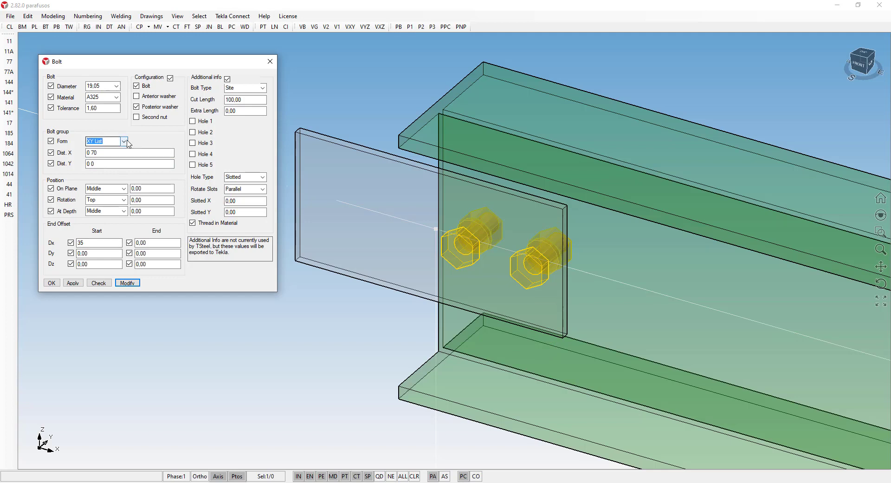
pyautogui.click(125, 141)
pyautogui.click(111, 153)
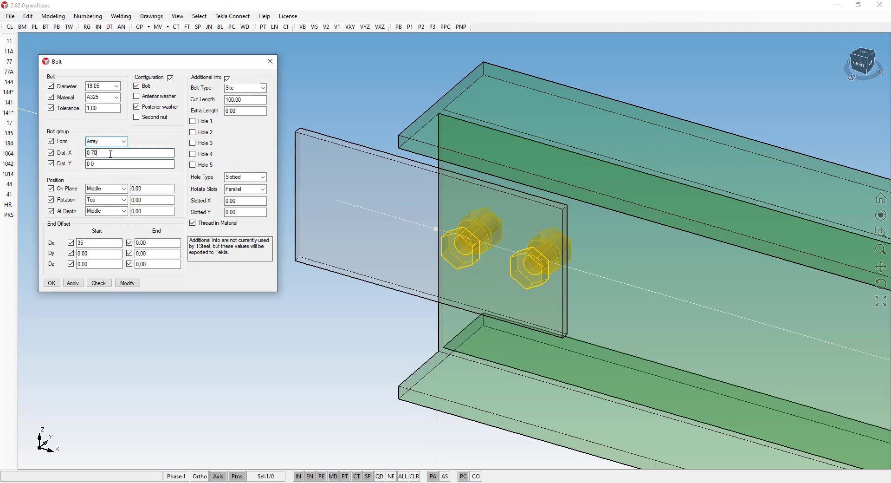
pyautogui.press('Tab')
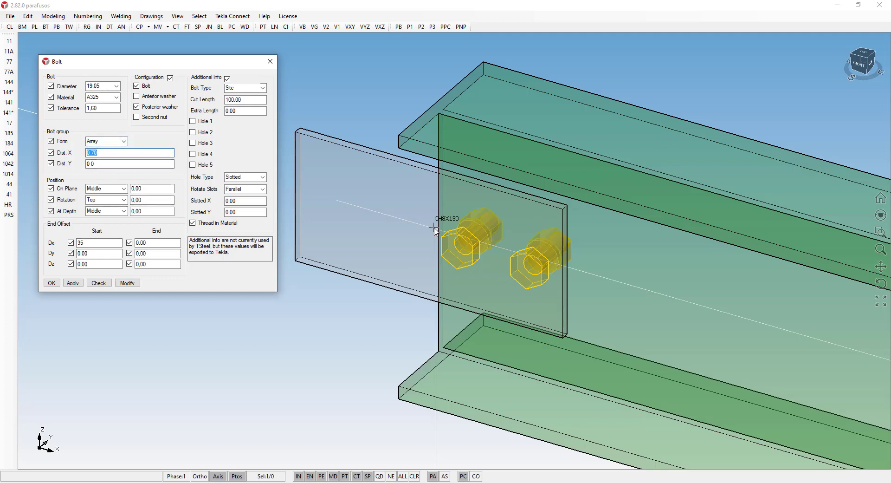
pyautogui.scroll(-5, 463, 124)
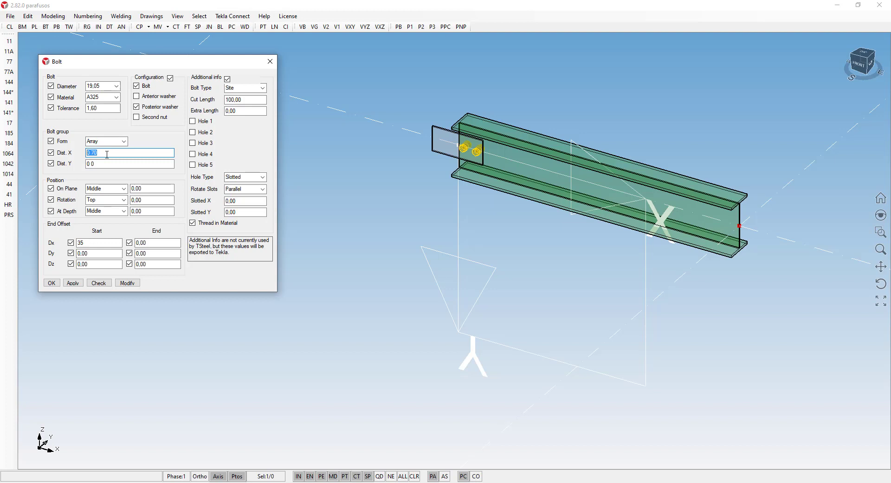
pyautogui.write('70')
pyautogui.hotkey('ctrl', 'a')
pyautogui.write('70')
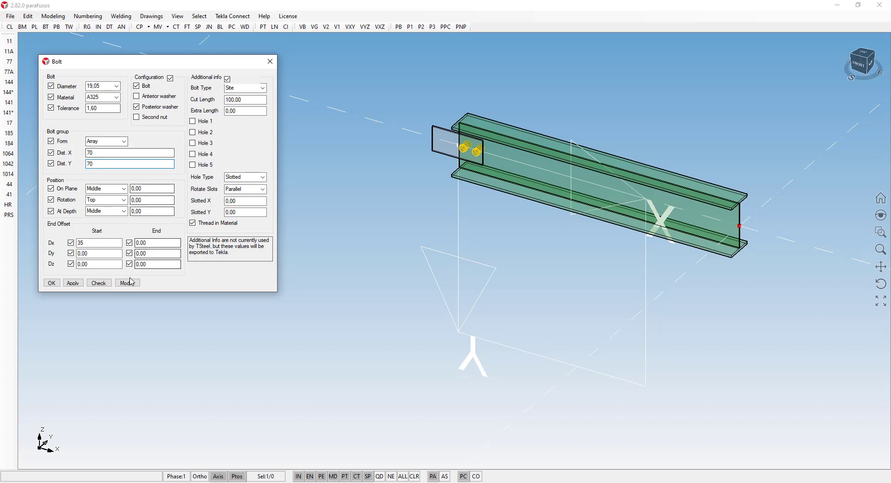
pyautogui.click(132, 282)
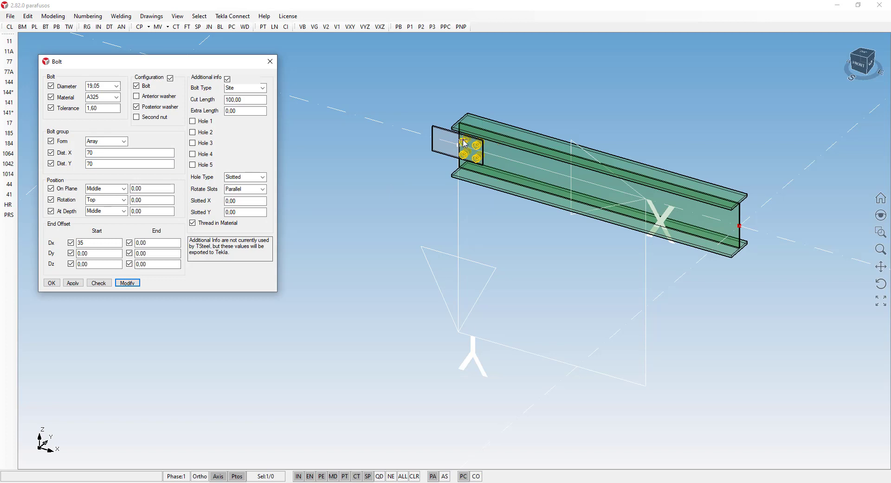
pyautogui.scroll(5, 465, 144)
pyautogui.click(477, 295)
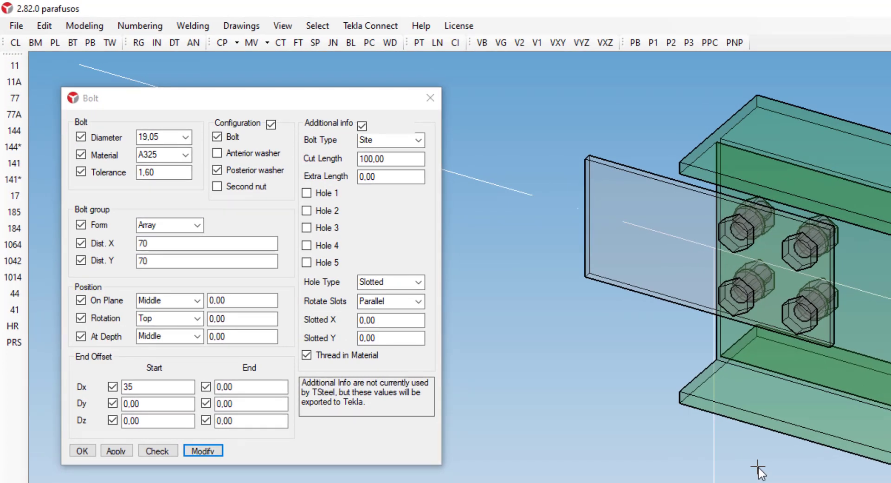
# Modify the four-bolt group to material A325N and diameter 15,88.
pyautogui.click(186, 137)
pyautogui.click(186, 137)
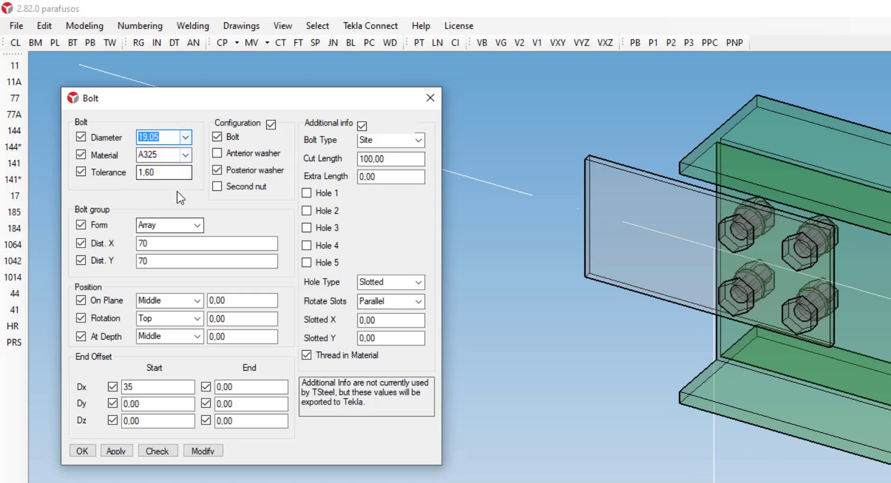
pyautogui.click(186, 155)
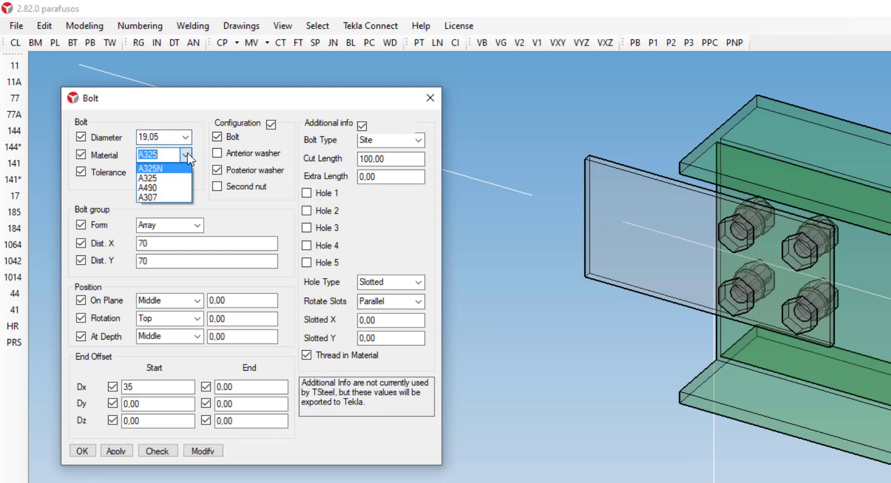
pyautogui.click(158, 169)
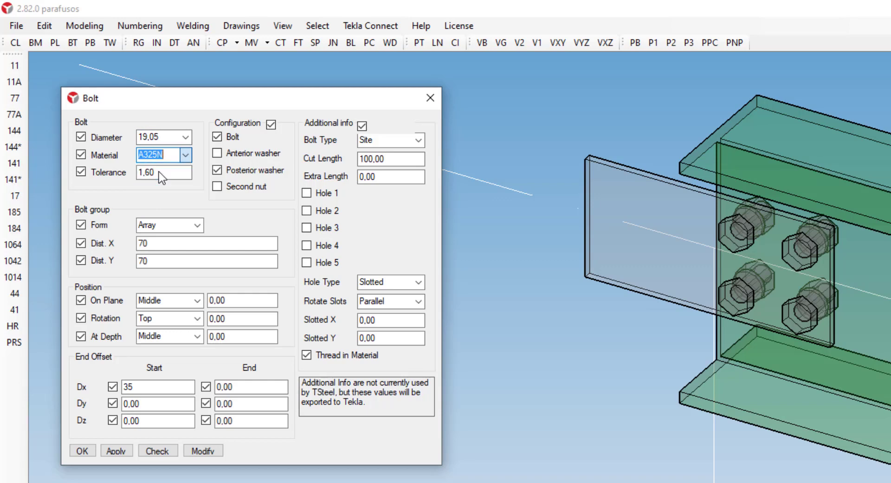
pyautogui.click(186, 139)
pyautogui.click(180, 160)
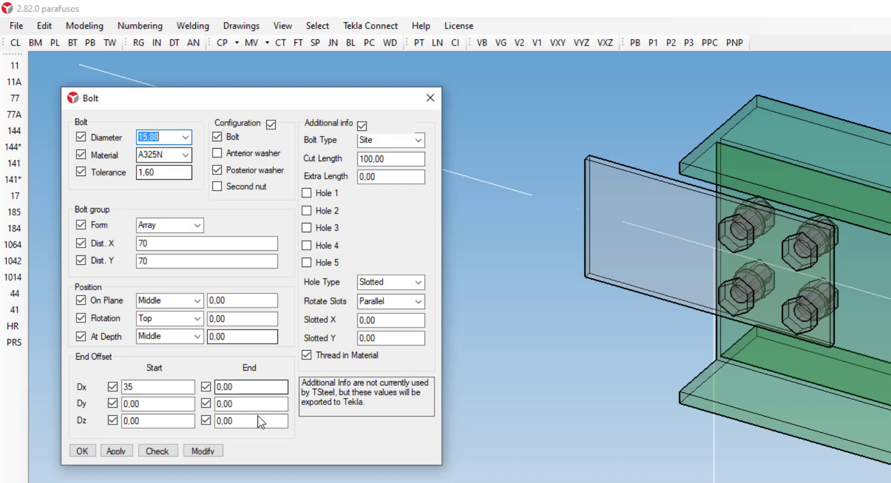
pyautogui.click(211, 451)
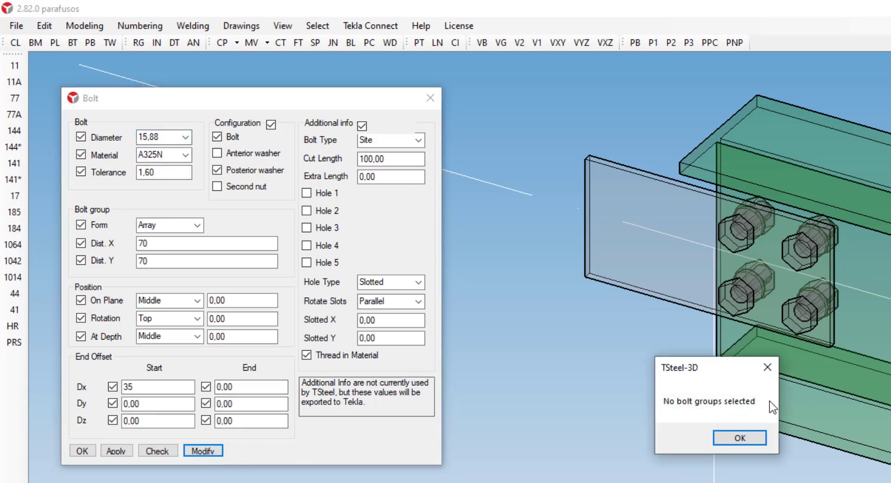
pyautogui.click(739, 436)
pyautogui.click(740, 299)
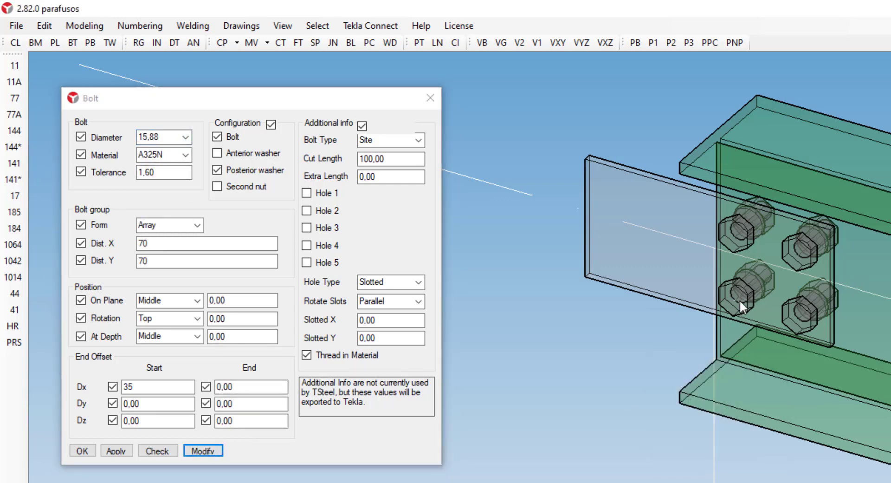
pyautogui.click(210, 451)
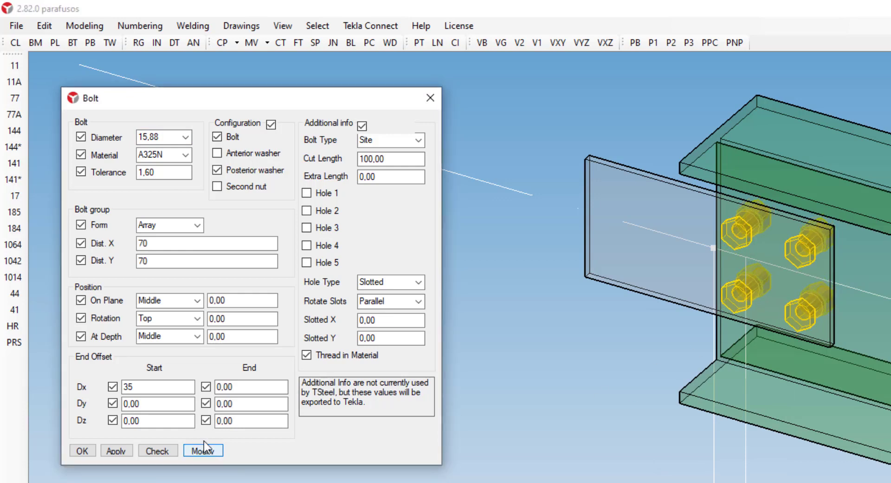
# Select the bolt's Tolerance value for editing.
pyautogui.moveTo(161, 172); pyautogui.dragTo(135, 169)
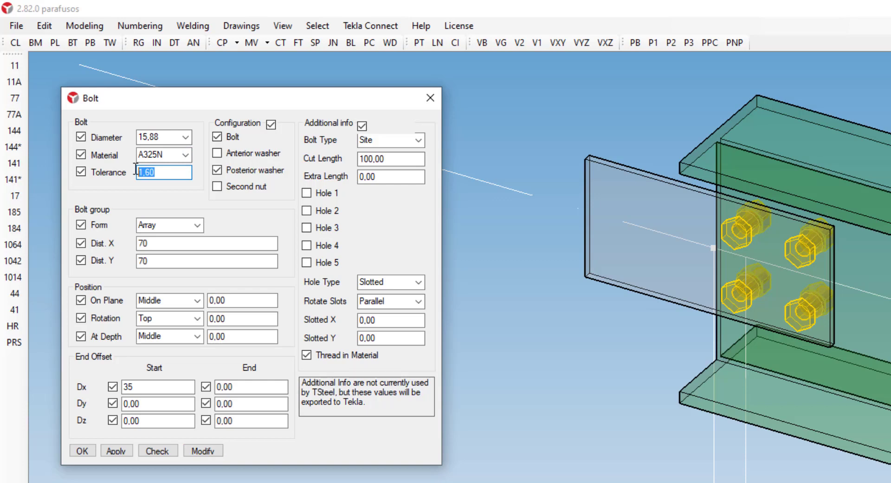